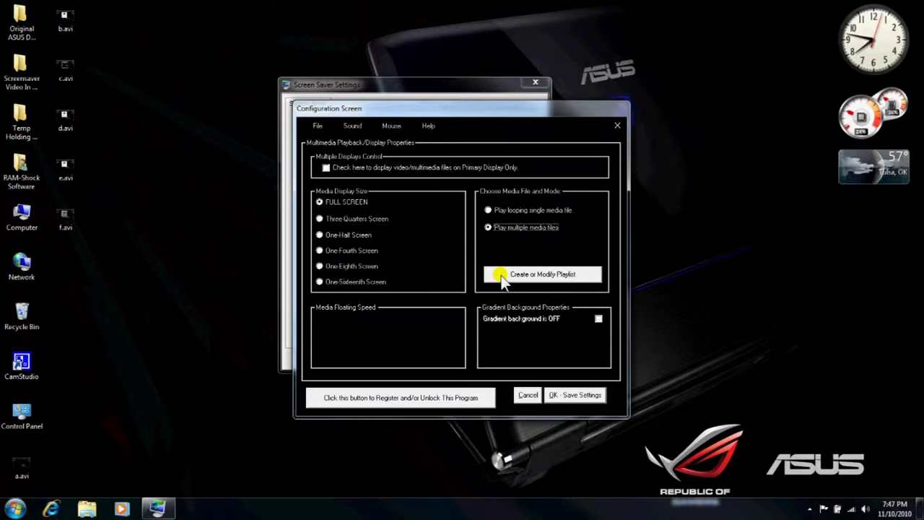
Open the RAM-Shock Configuration Screen from Screen Saver Settings
{"action": "left_click", "coordinate": [503, 279]}
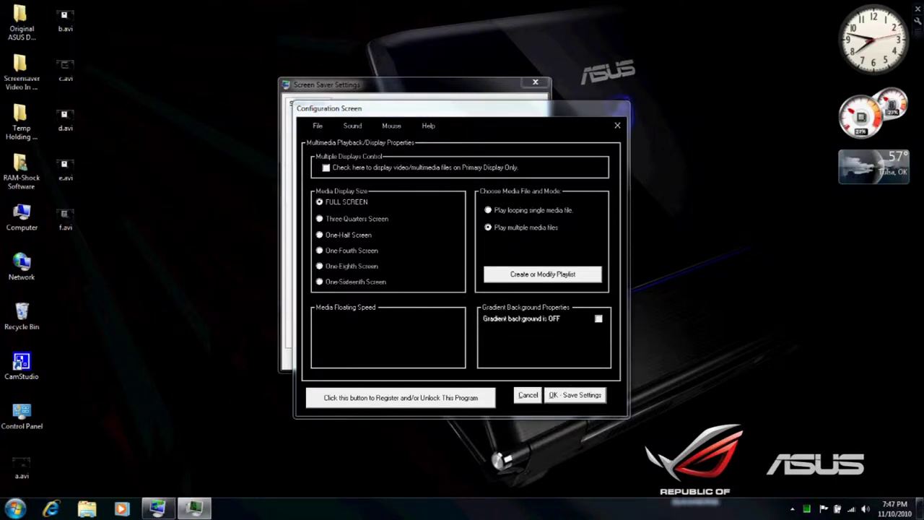
{"action": "mouse_move", "coordinate": [909, 152]}
{"action": "left_mouse_down"}
{"action": "mouse_move", "coordinate": [573, 116]}
{"action": "mouse_move", "coordinate": [351, 57]}
{"action": "mouse_move", "coordinate": [350, 132]}
{"action": "left_mouse_up"}
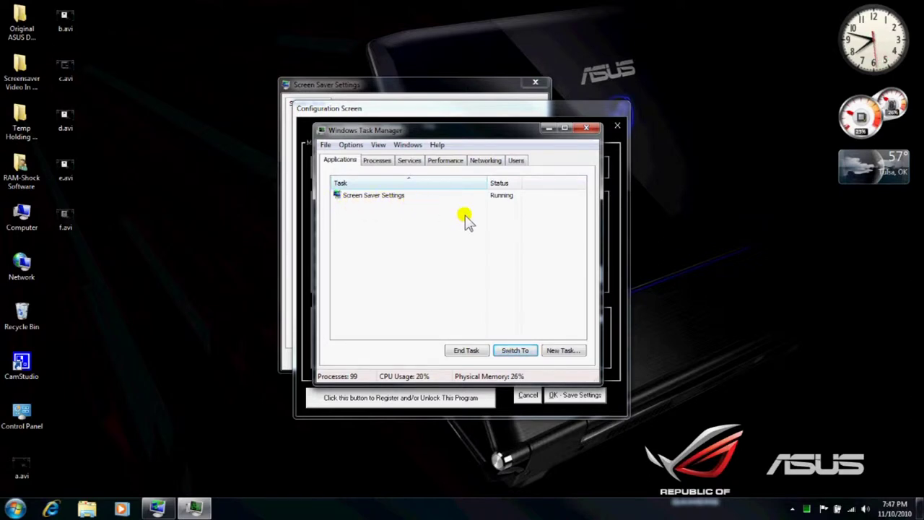
{"action": "left_click", "coordinate": [378, 200]}
{"action": "left_click", "coordinate": [377, 202]}
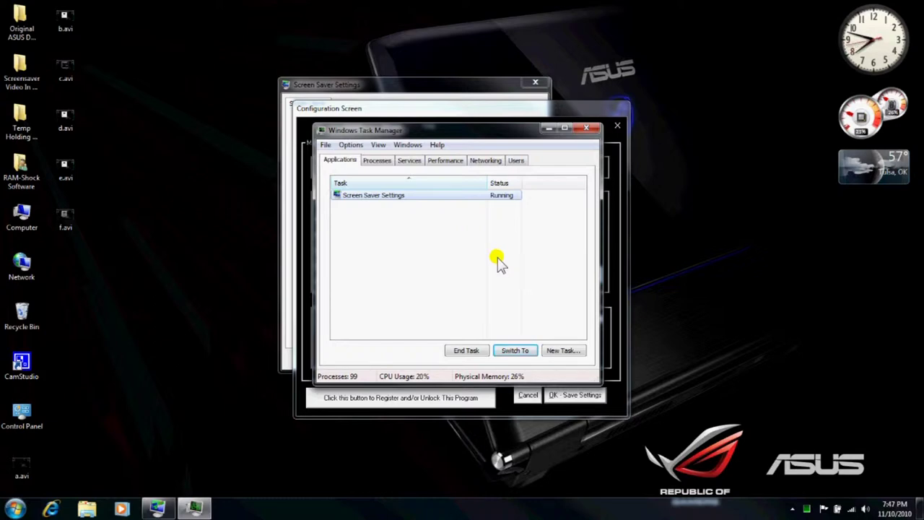
{"action": "left_click", "coordinate": [585, 128]}
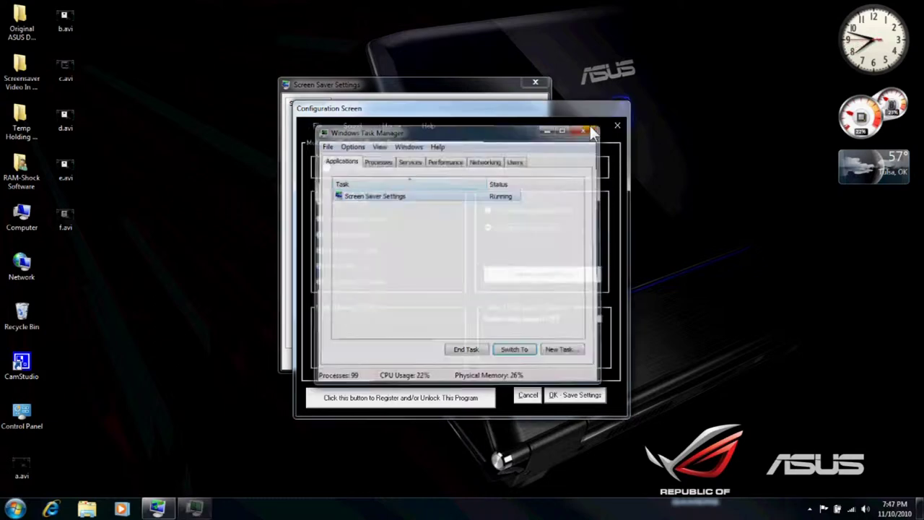
{"action": "left_click", "coordinate": [496, 112]}
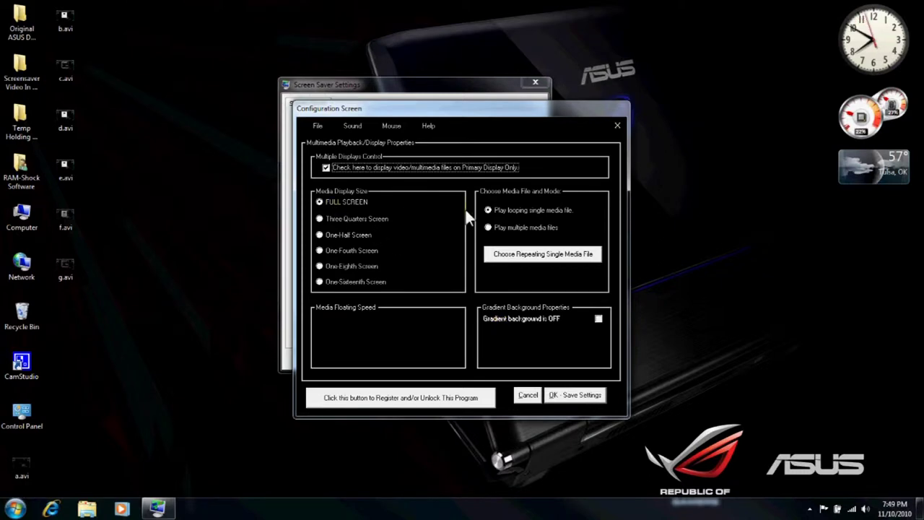
Select 'Play looping single media file' and begin choosing the single file to loop
{"action": "left_click", "coordinate": [488, 211]}
{"action": "left_click", "coordinate": [502, 254]}
Start a whole-drive media search for the looping file, then stop it and clear the results
{"action": "left_click", "coordinate": [532, 259]}
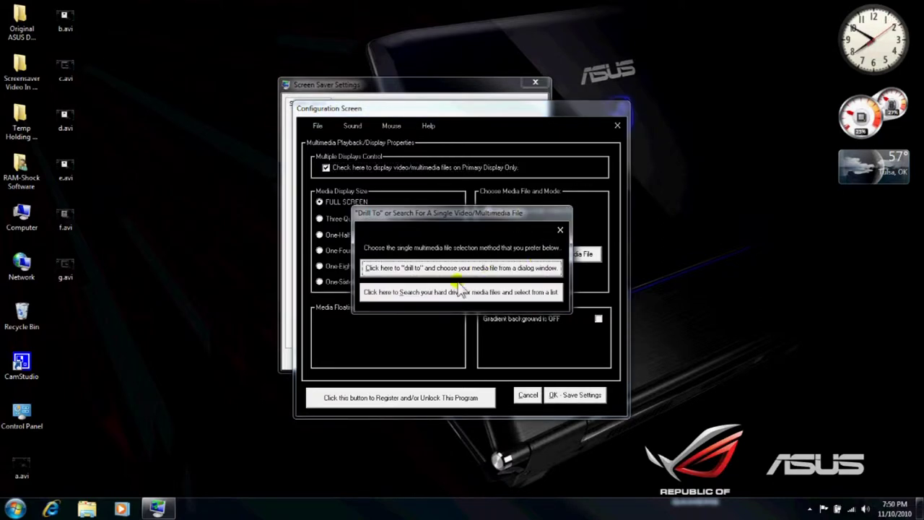
{"action": "left_click", "coordinate": [389, 293]}
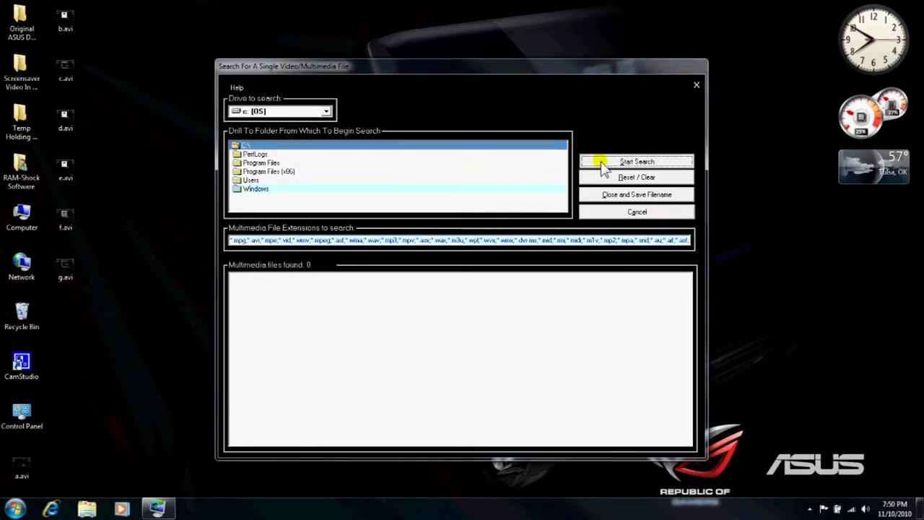
{"action": "left_click", "coordinate": [599, 160]}
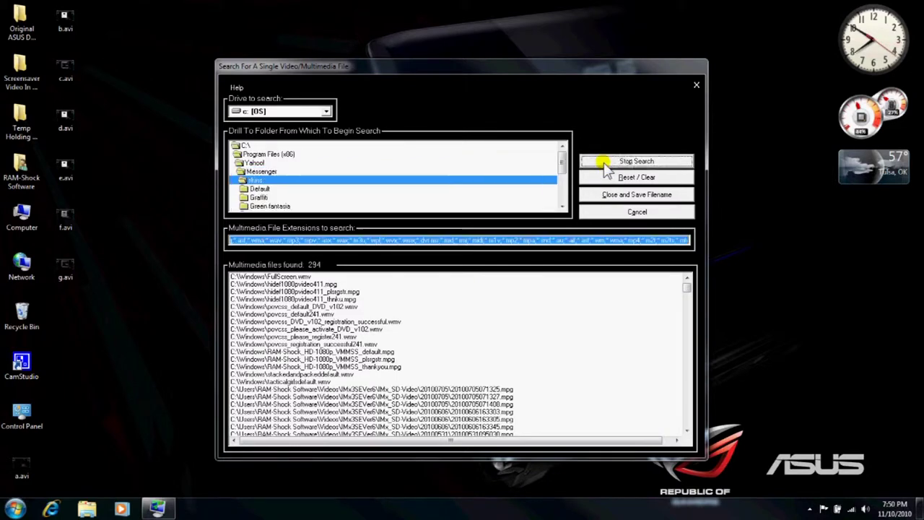
{"action": "left_click", "coordinate": [607, 163]}
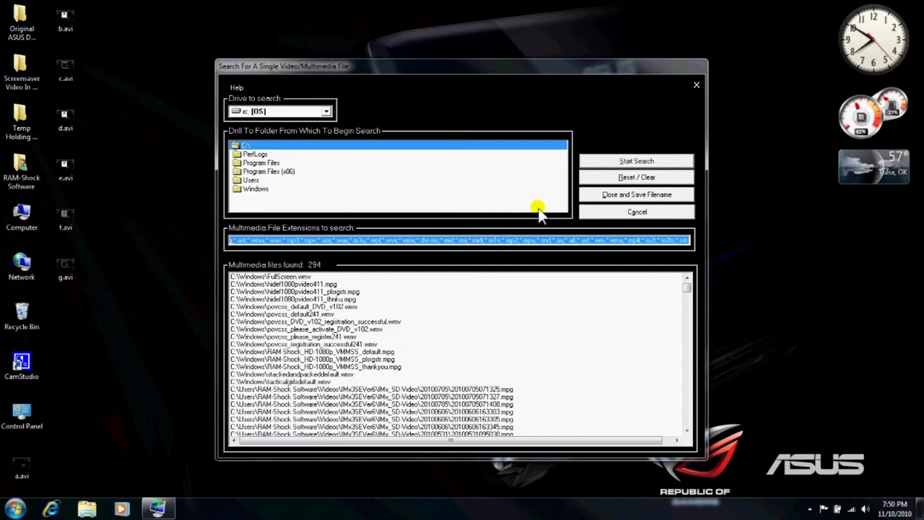
{"action": "left_click", "coordinate": [602, 178]}
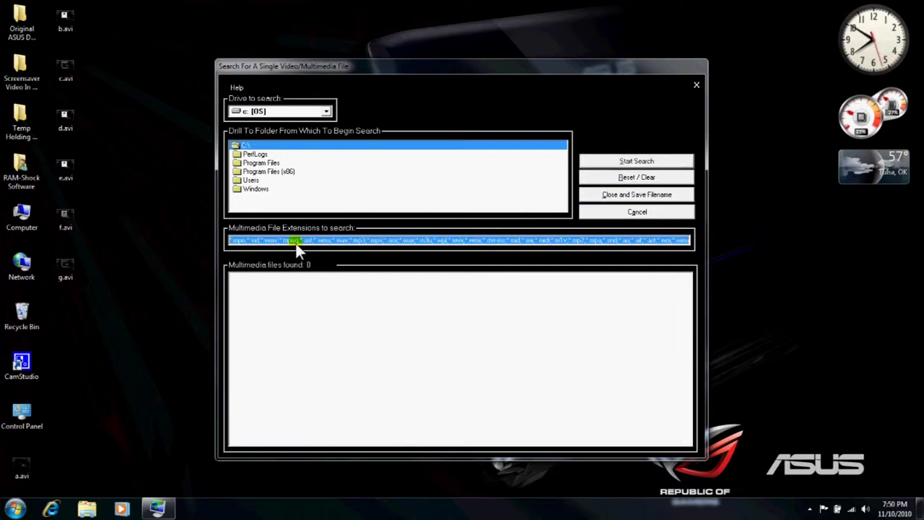
Search Users > RAM-Shock Software > Videos and save Sea Anemone.mpg as the looping file
{"action": "double_click", "coordinate": [247, 181]}
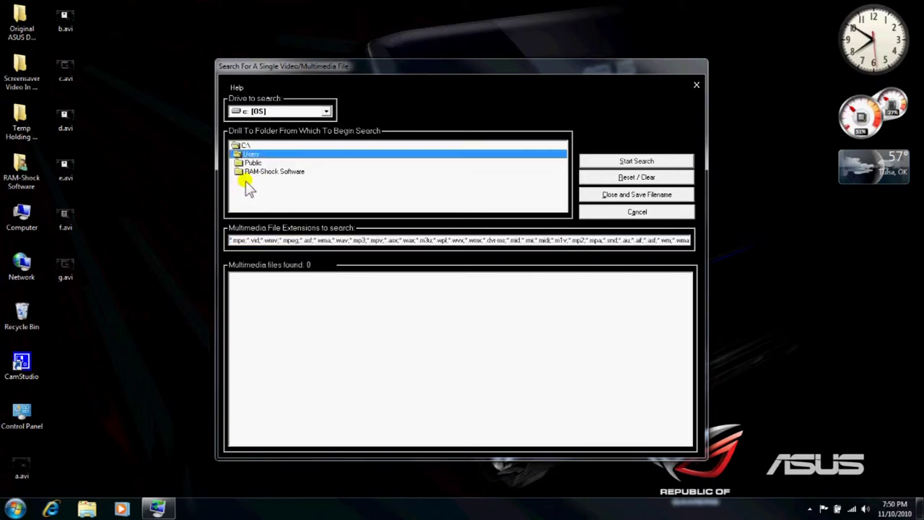
{"action": "double_click", "coordinate": [262, 173]}
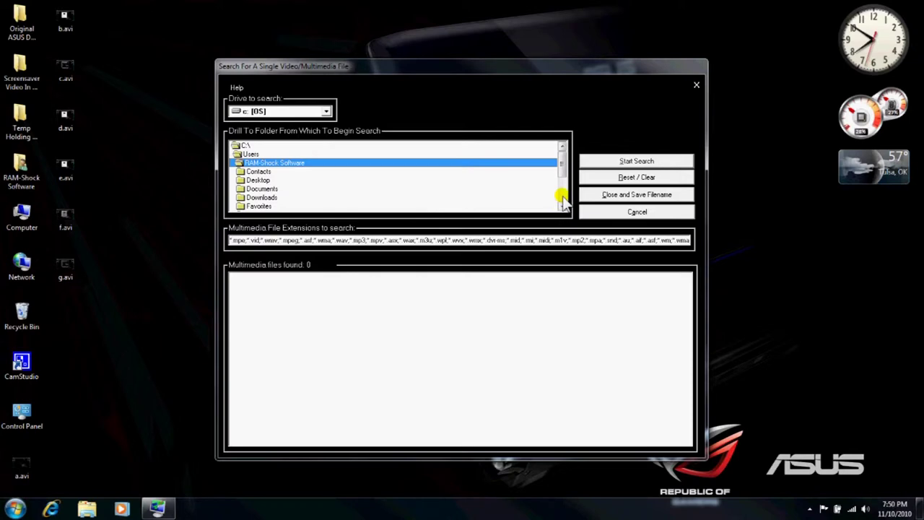
{"action": "left_click", "coordinate": [561, 195]}
{"action": "double_click", "coordinate": [254, 206]}
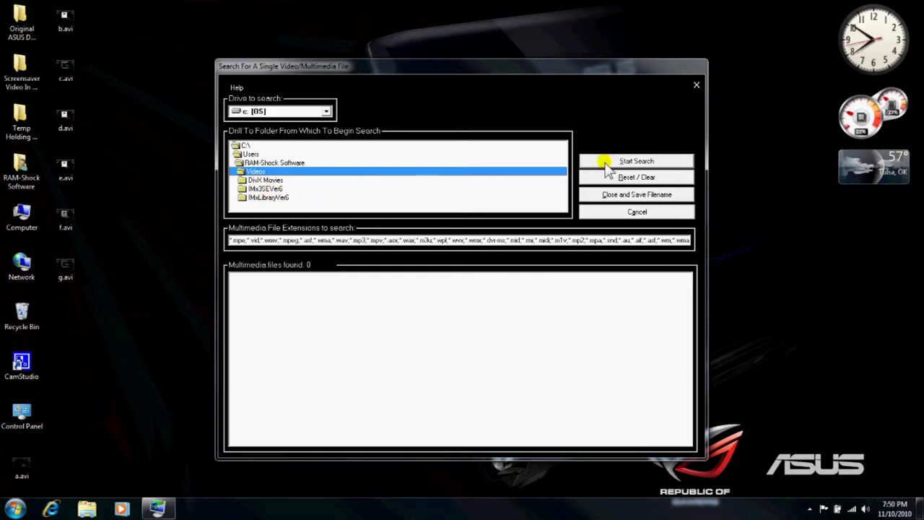
{"action": "left_click", "coordinate": [606, 163]}
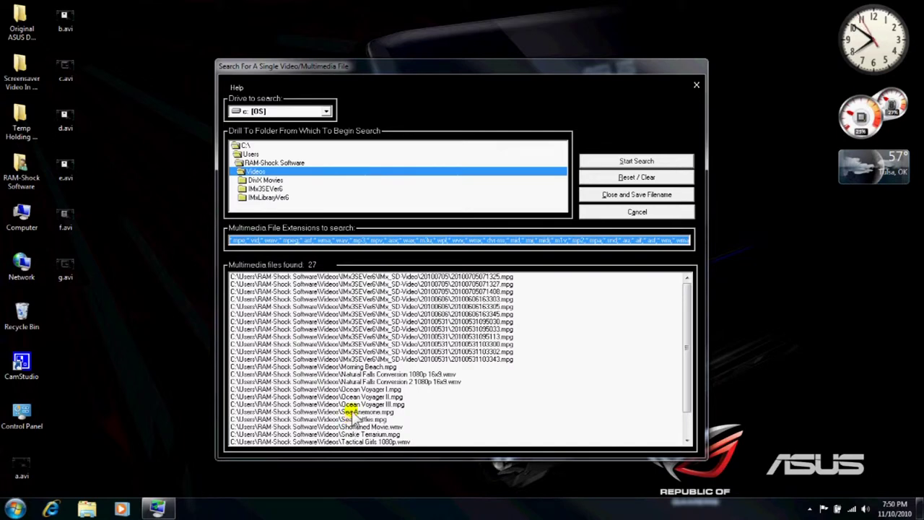
{"action": "left_click", "coordinate": [351, 411]}
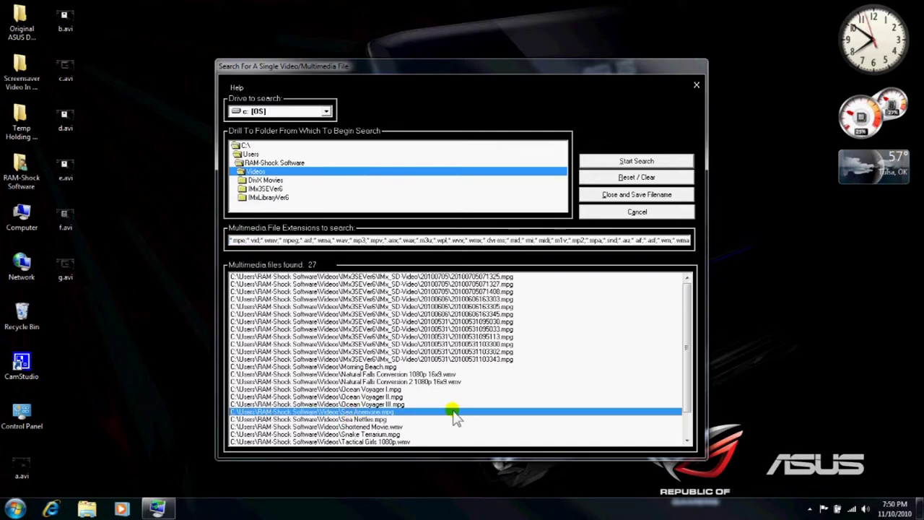
{"action": "left_click", "coordinate": [604, 194]}
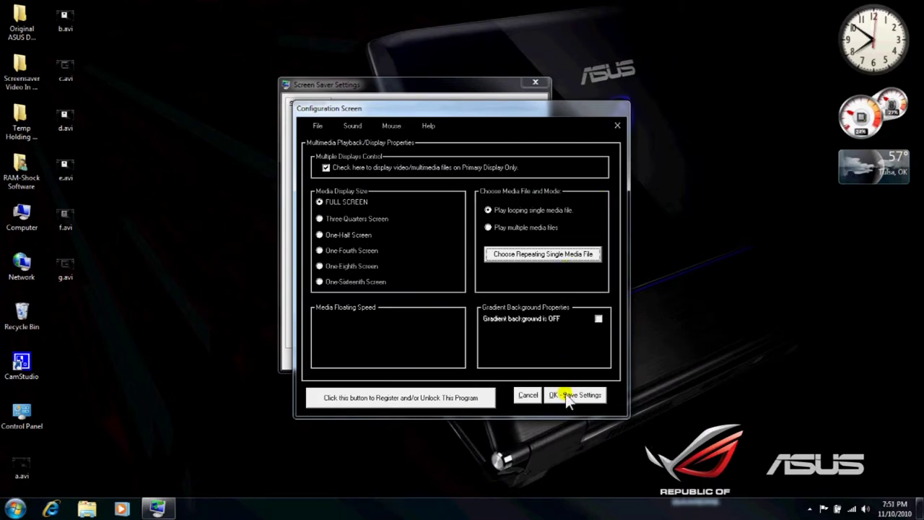
{"action": "left_click", "coordinate": [567, 398]}
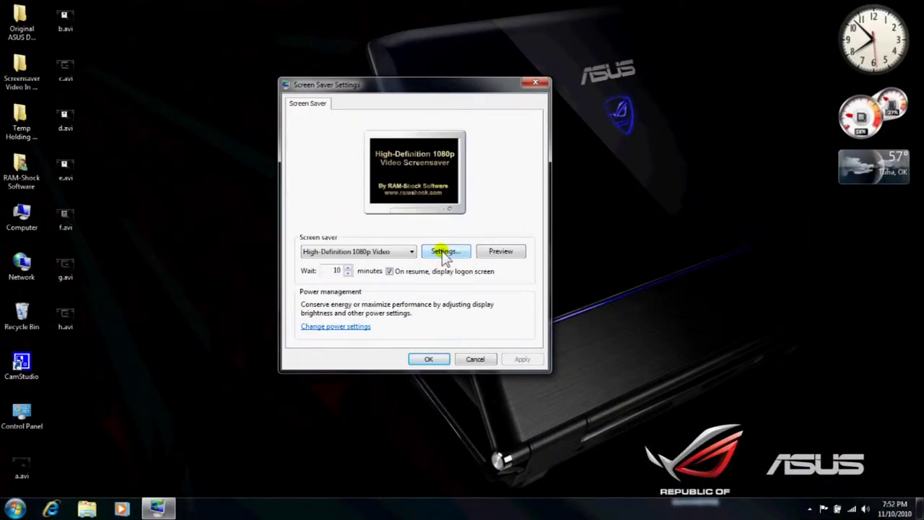
Reopen the RAM-Shock configuration screen from Screen Saver Settings
{"action": "left_click", "coordinate": [442, 252]}
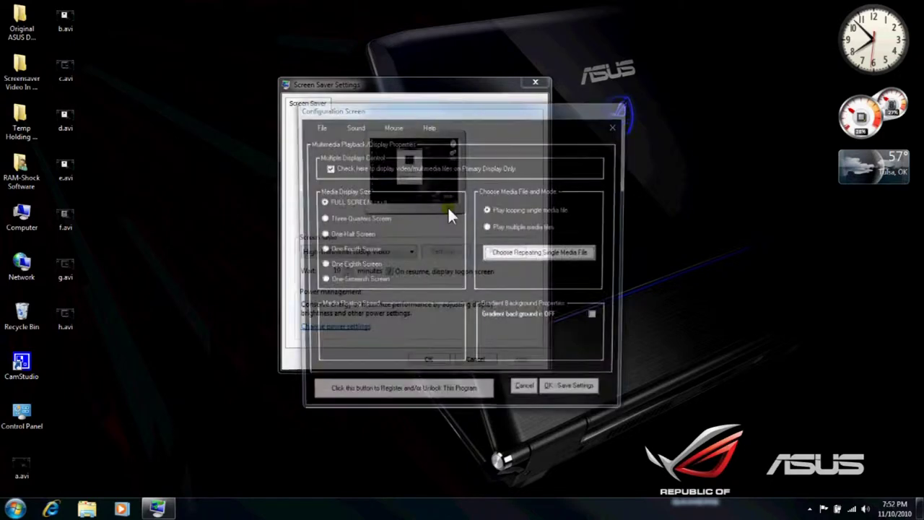
Browse to Turner Falls 1.wmv, set it as the single looping video, and save the settings
{"action": "left_click", "coordinate": [497, 254]}
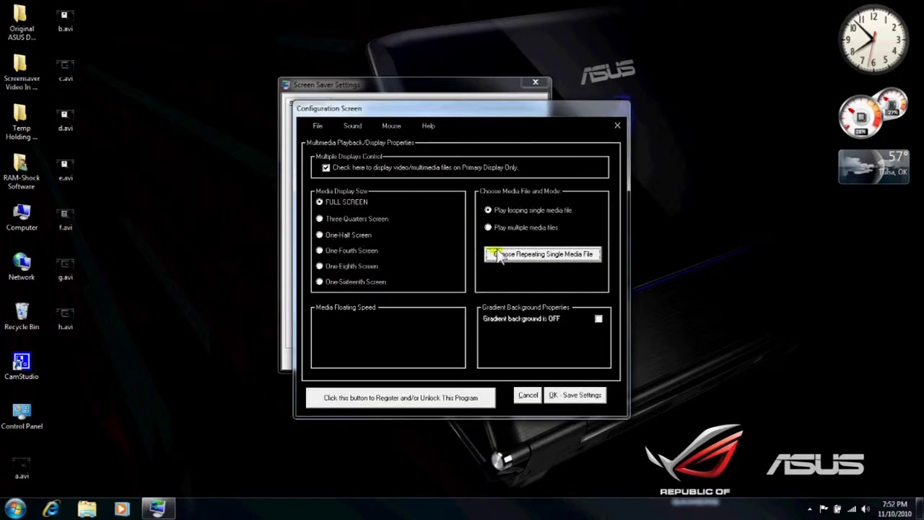
{"action": "left_click", "coordinate": [553, 259]}
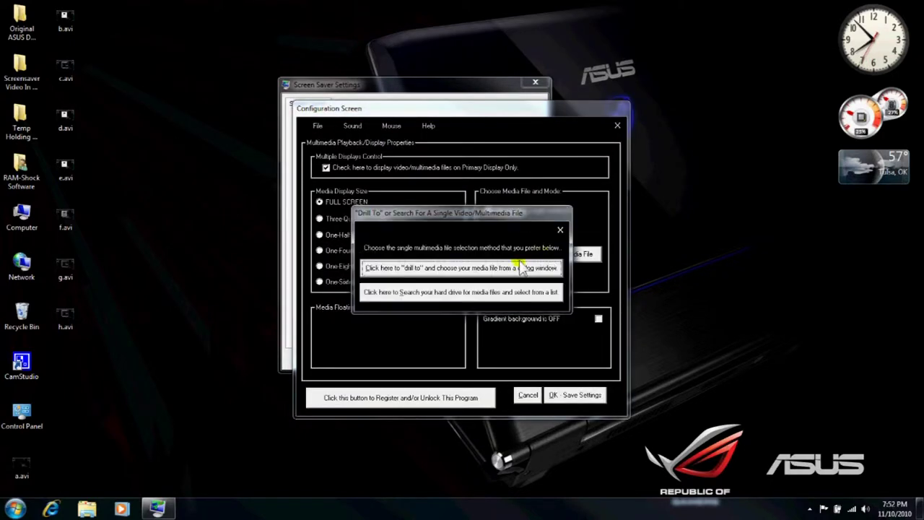
{"action": "left_click", "coordinate": [429, 268]}
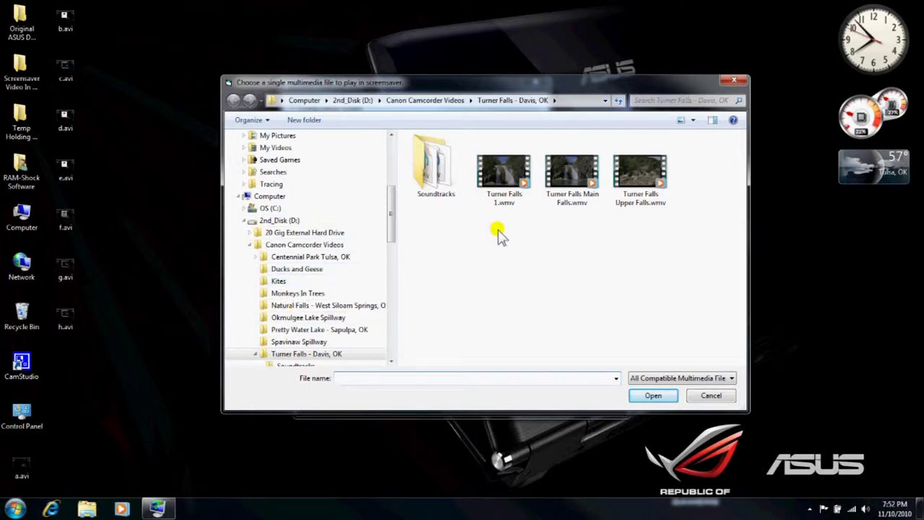
{"action": "left_click", "coordinate": [501, 175]}
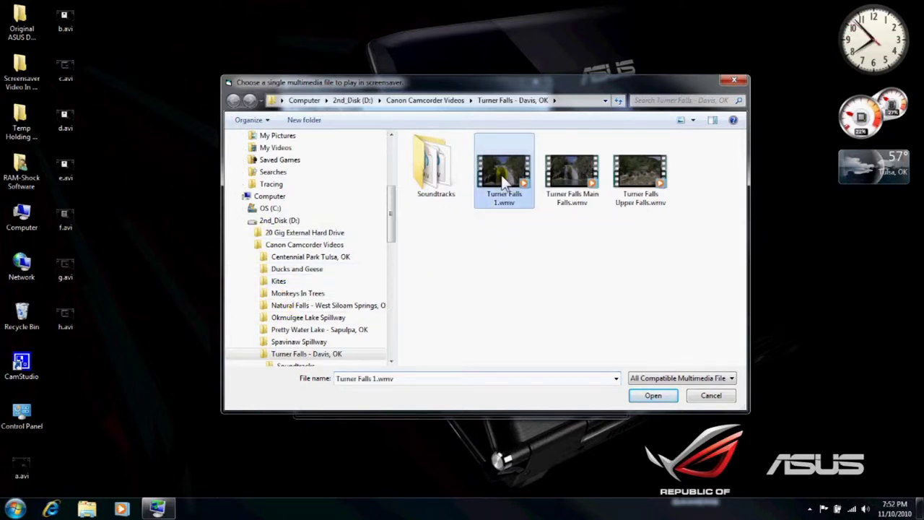
{"action": "left_click", "coordinate": [650, 394]}
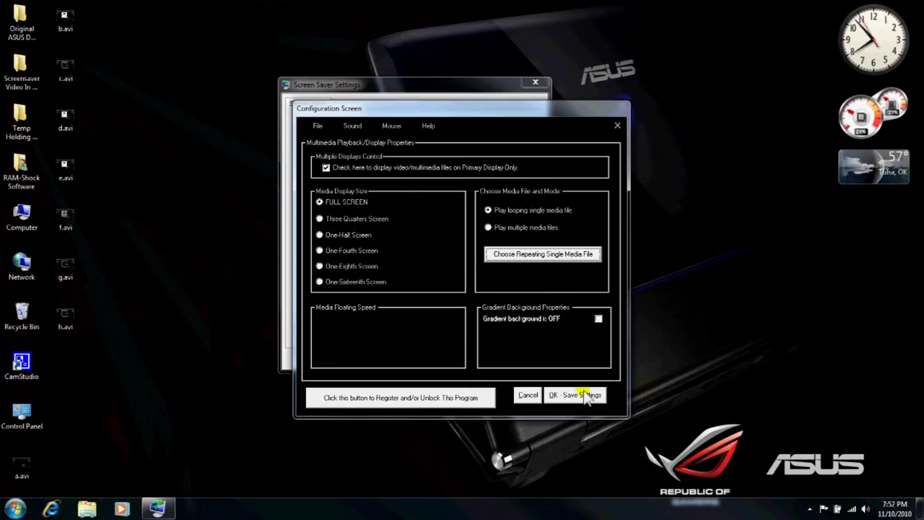
{"action": "left_click", "coordinate": [568, 395]}
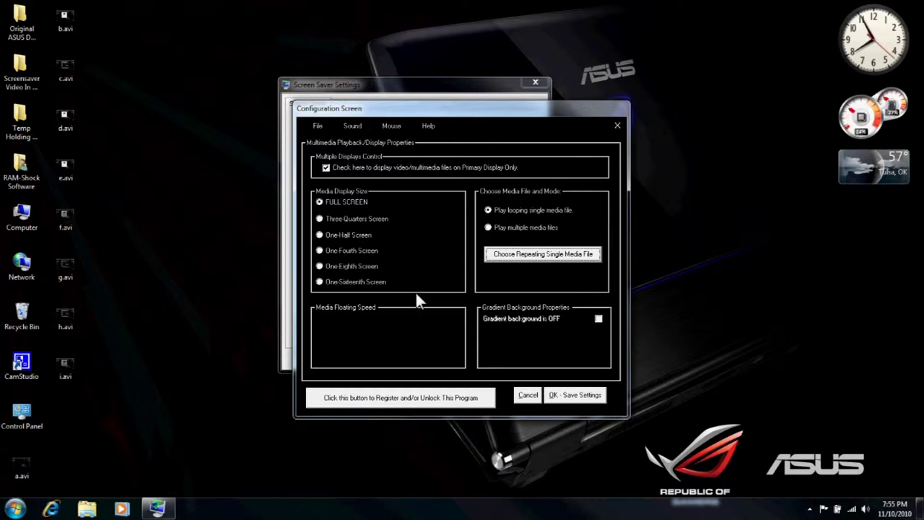
Switch playback to One-Half Screen size and turn on the Gradient Background
{"action": "left_click", "coordinate": [320, 235]}
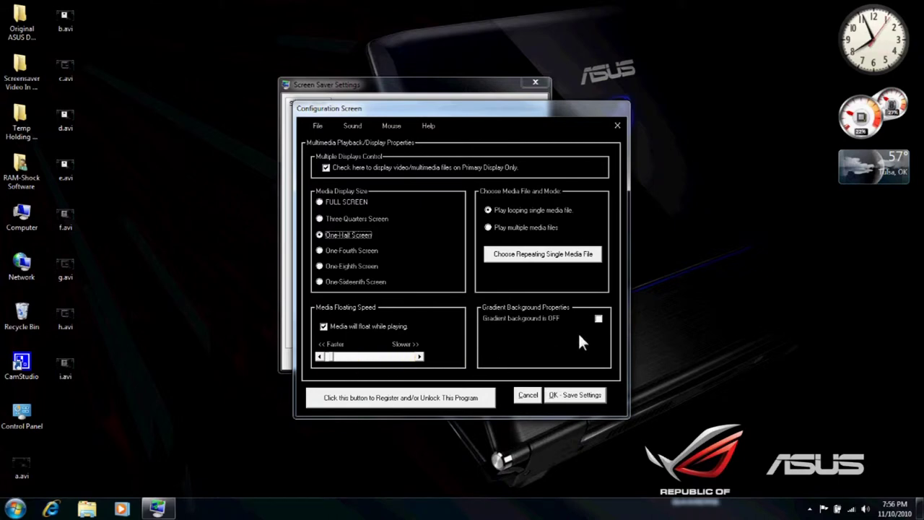
{"action": "left_click", "coordinate": [598, 318]}
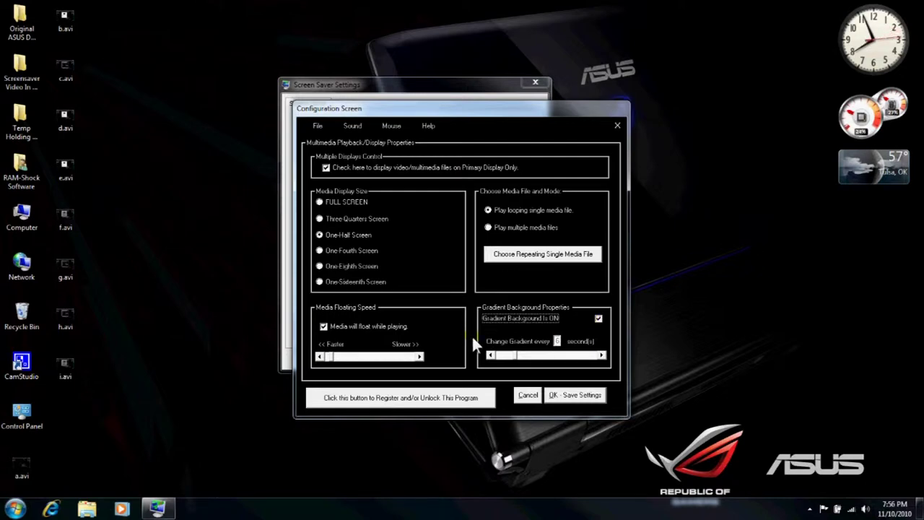
Save the half-screen, gradient-background settings with OK - Save Settings
{"action": "left_click", "coordinate": [561, 400]}
{"action": "left_click", "coordinate": [563, 398]}
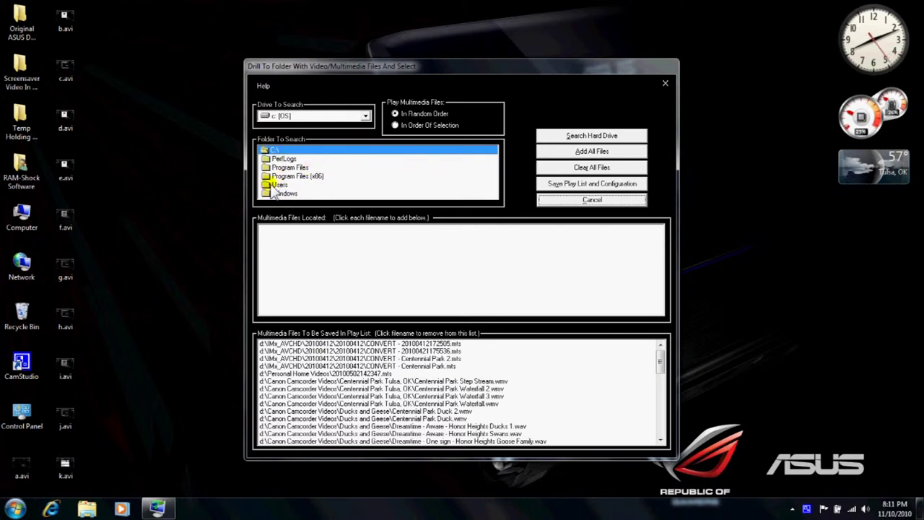
Drill through C: Users > RAM-Shock Software > Videos in the Folder To Search tree
{"action": "double_click", "coordinate": [272, 186]}
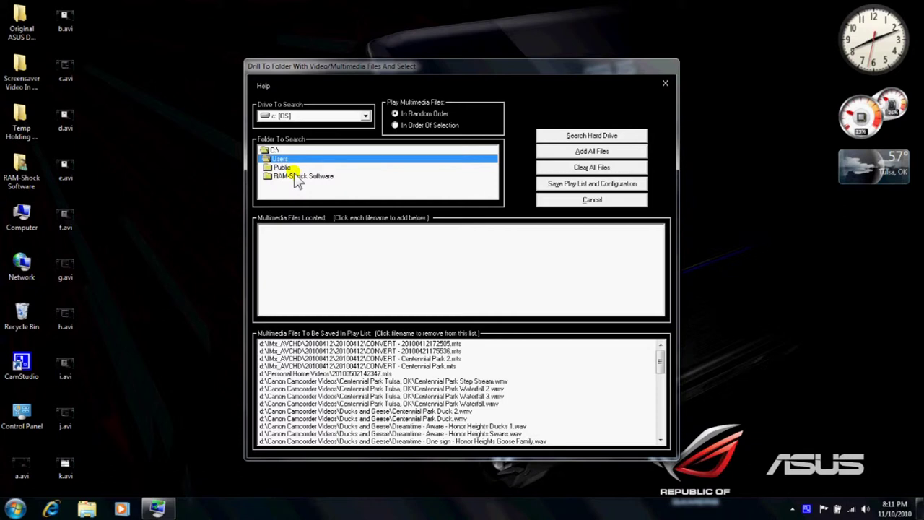
{"action": "double_click", "coordinate": [294, 176]}
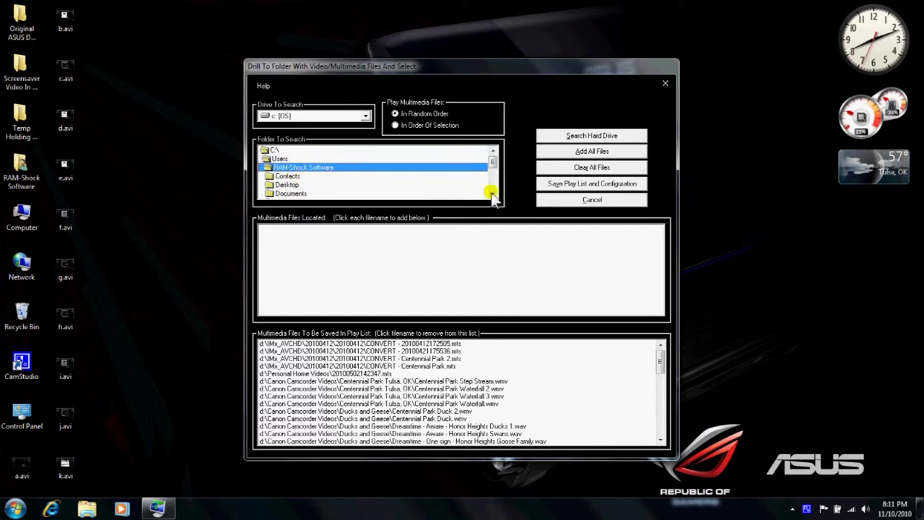
{"action": "scroll", "coordinate": [493, 194], "scroll_direction": "down", "scroll_amount": 3}
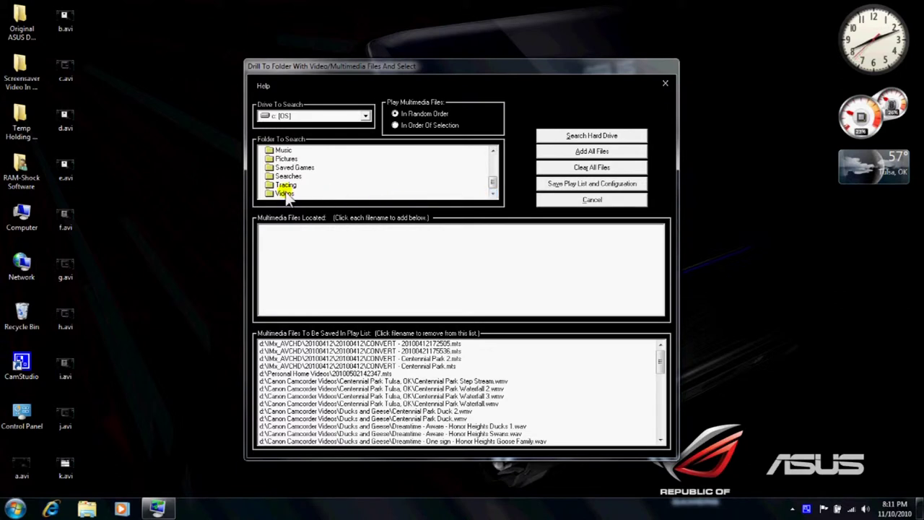
{"action": "double_click", "coordinate": [285, 194]}
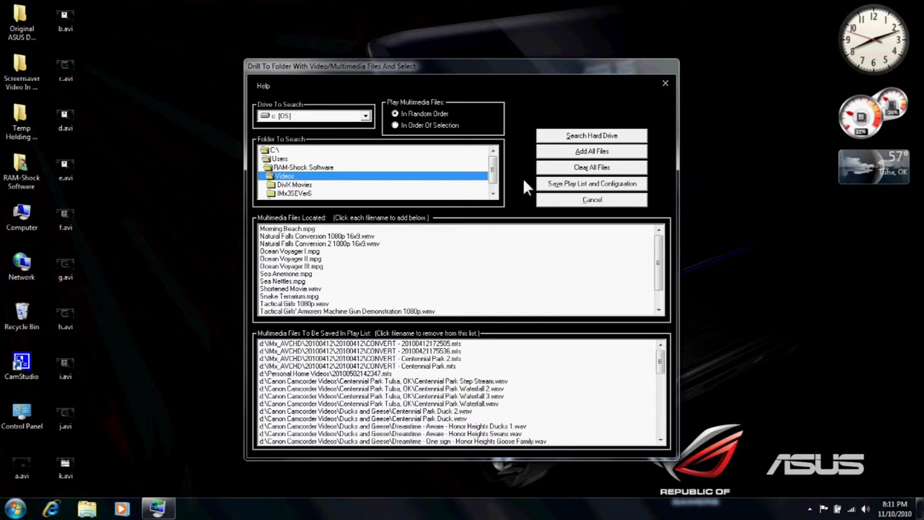
Clear the play list and add all Videos files, Morning Beach.mpg through Winter Window.mpg
{"action": "left_click", "coordinate": [546, 169]}
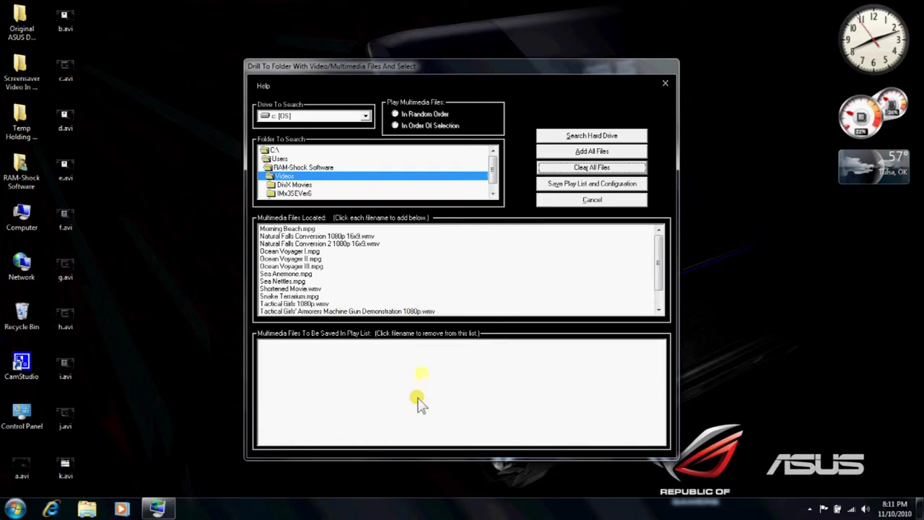
{"action": "left_click", "coordinate": [550, 153]}
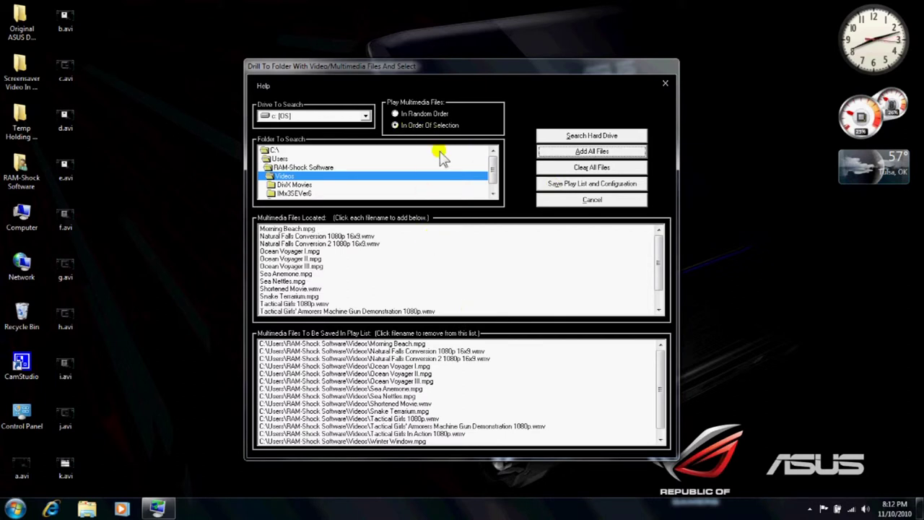
{"action": "left_click", "coordinate": [313, 117]}
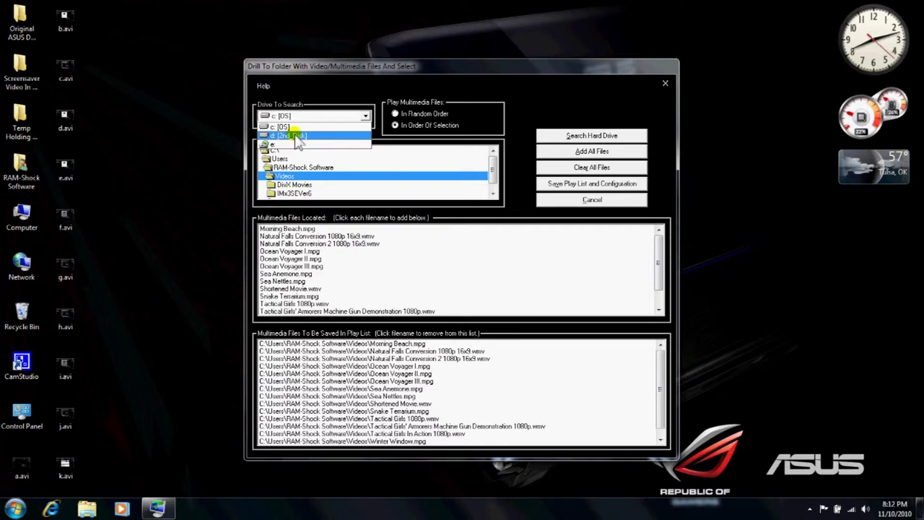
Add Turner Falls 1, Main Falls and Upper Falls from D: Canon Camcorder Videos > Turner Falls - Davis, OK
{"action": "left_click", "coordinate": [296, 135]}
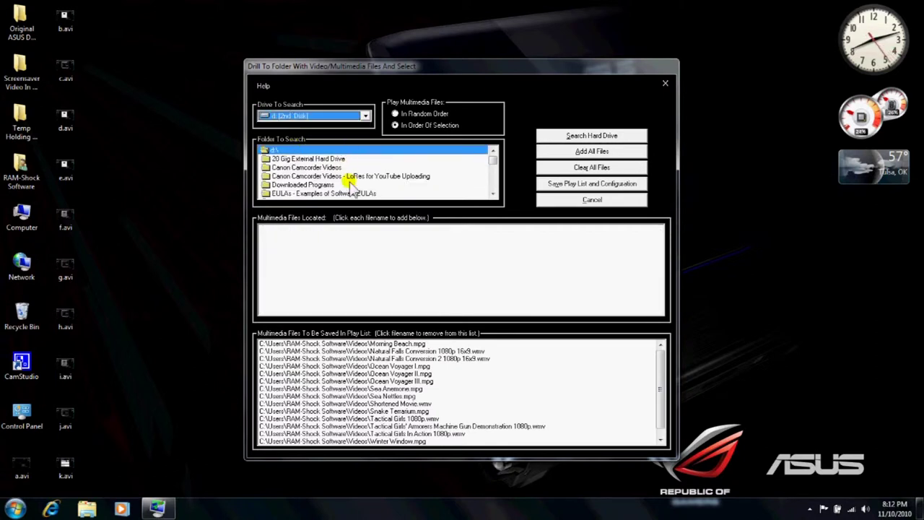
{"action": "double_click", "coordinate": [289, 168]}
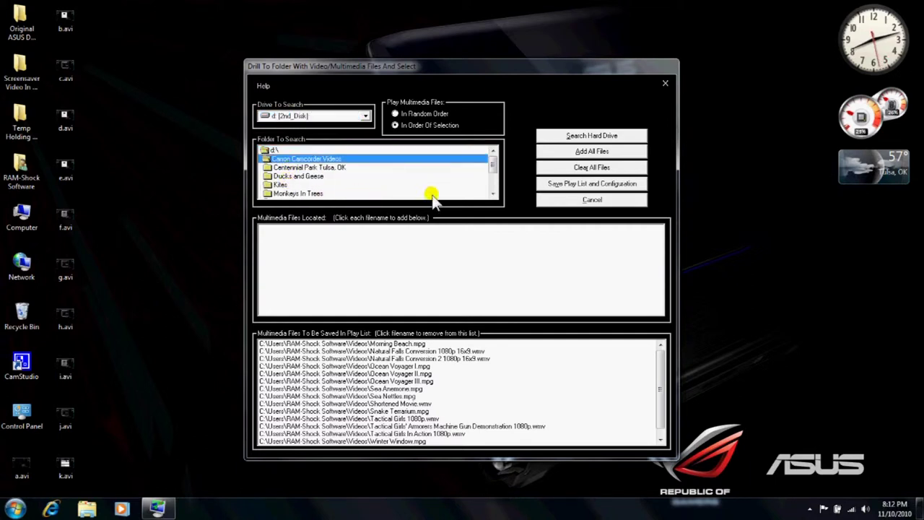
{"action": "left_click", "coordinate": [493, 193]}
{"action": "left_click", "coordinate": [493, 193]}
{"action": "left_click", "coordinate": [492, 193]}
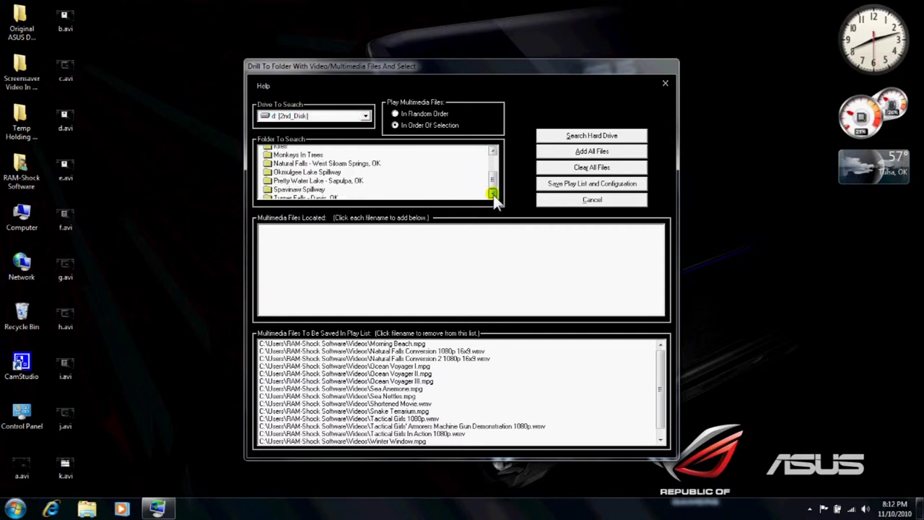
{"action": "left_click", "coordinate": [492, 193]}
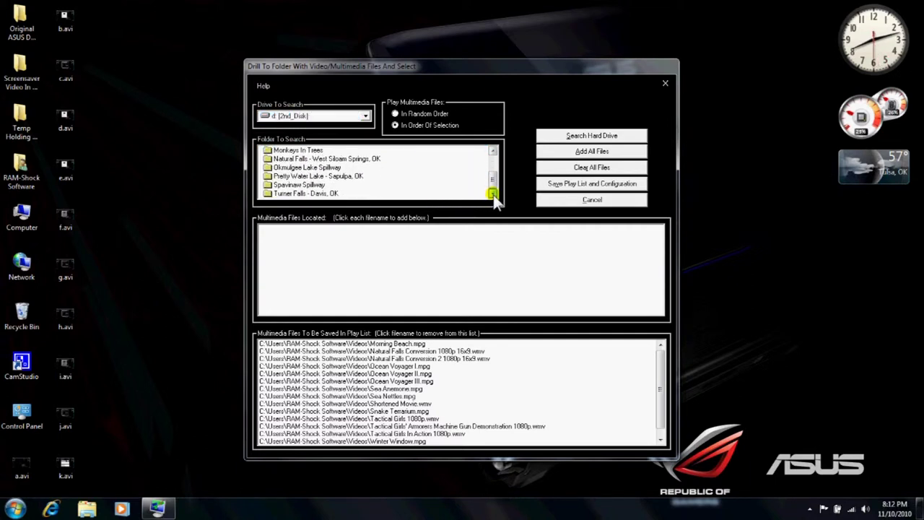
{"action": "double_click", "coordinate": [283, 194]}
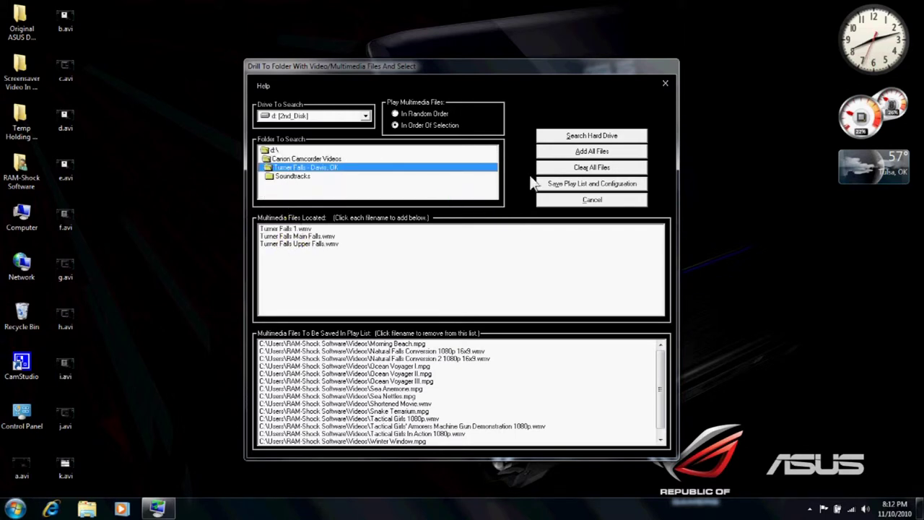
{"action": "left_click", "coordinate": [553, 154]}
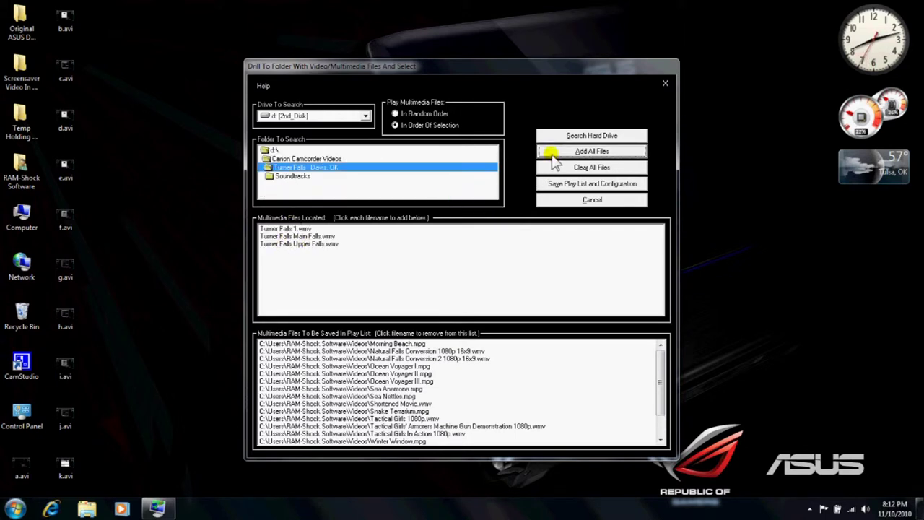
{"action": "left_click", "coordinate": [658, 431]}
{"action": "left_click", "coordinate": [661, 439]}
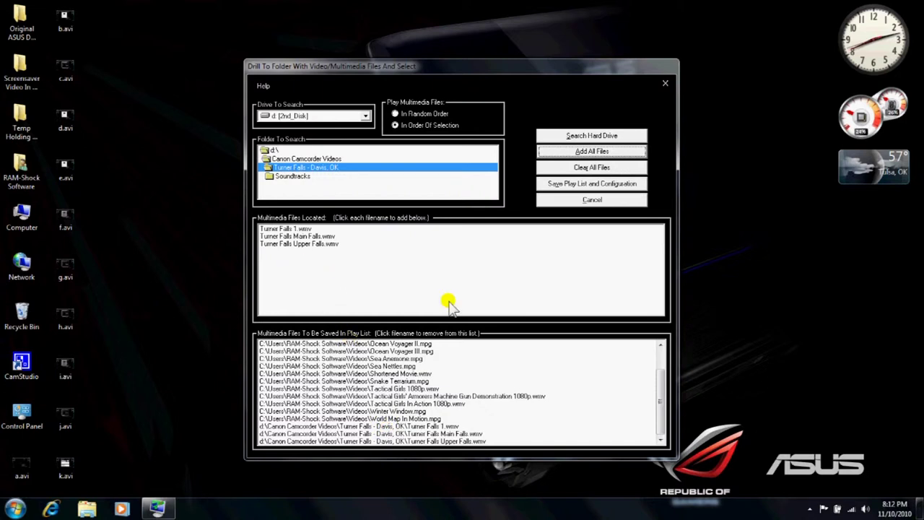
{"action": "double_click", "coordinate": [283, 158]}
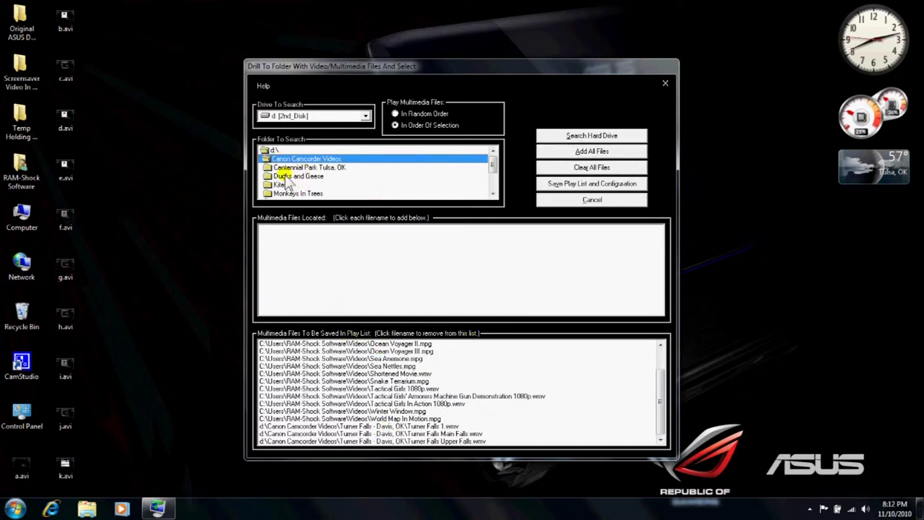
From the Ducks and Geese folder, add Centennial Park Duck 2.wmv and Goose and Turtle.wmv to the play list
{"action": "double_click", "coordinate": [286, 177]}
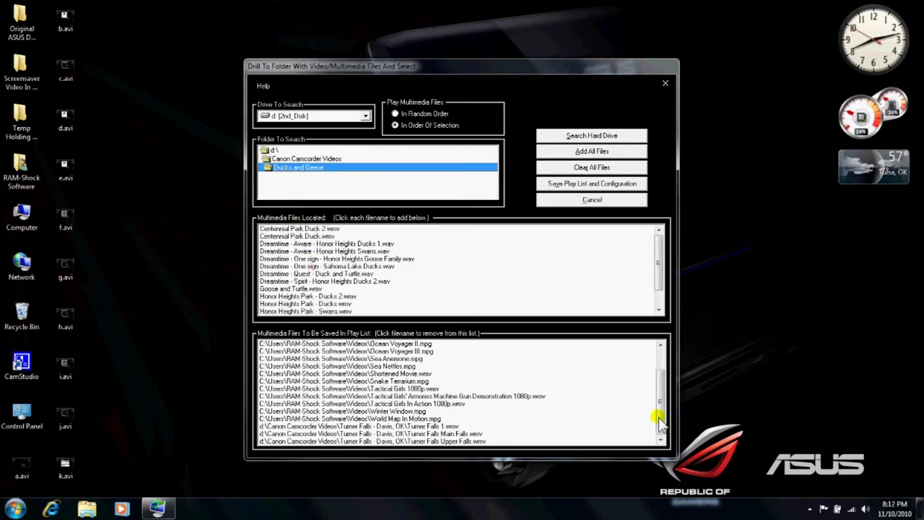
{"action": "left_click", "coordinate": [306, 230]}
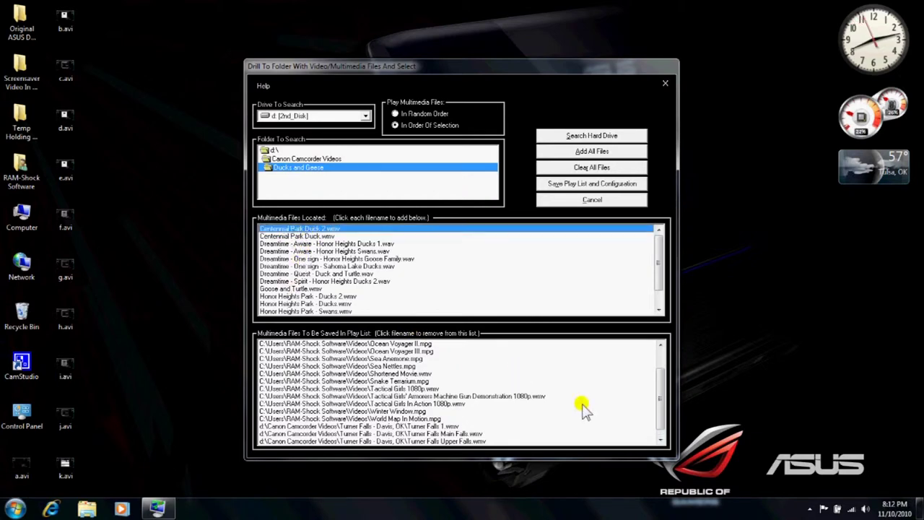
{"action": "left_click", "coordinate": [659, 439]}
{"action": "left_click", "coordinate": [659, 440]}
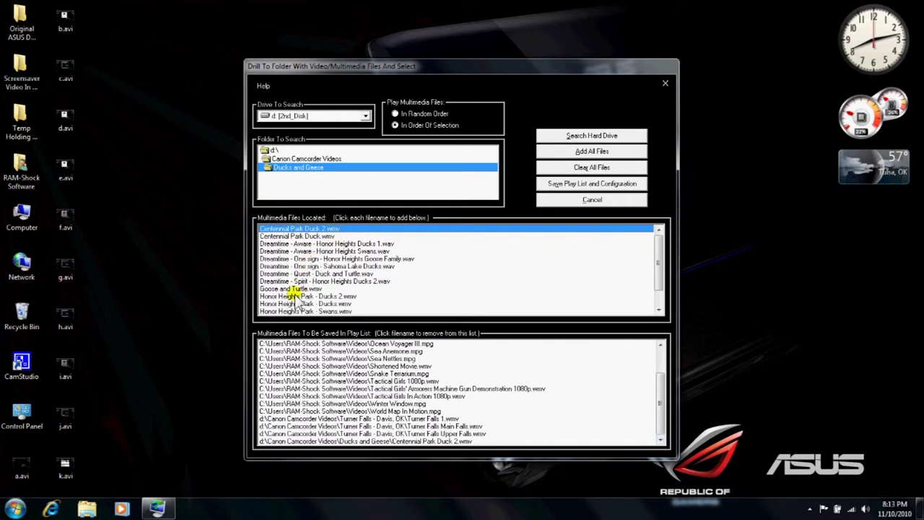
{"action": "left_click", "coordinate": [276, 287]}
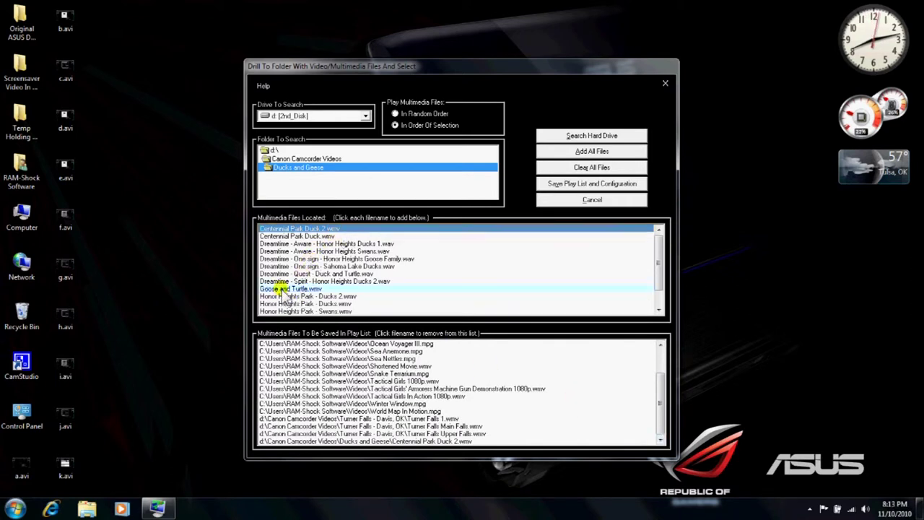
{"action": "left_click", "coordinate": [658, 439]}
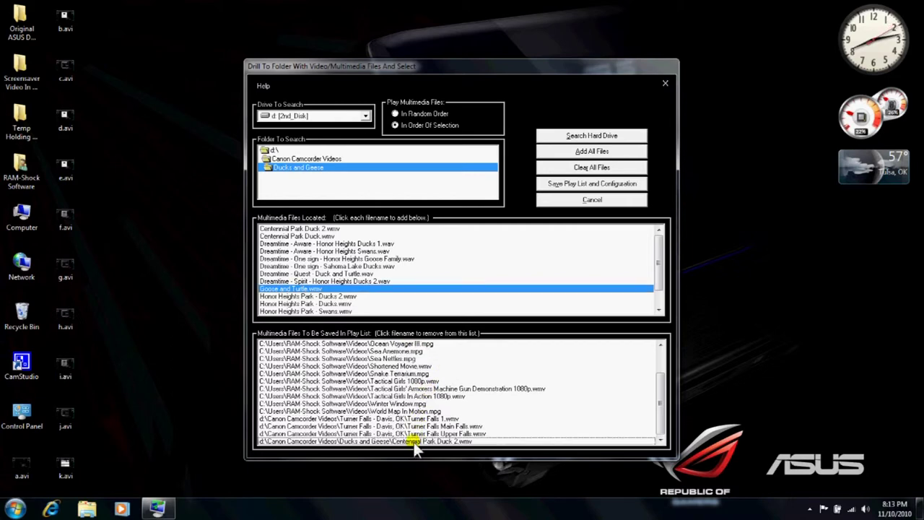
Remove Turner Falls Upper Falls from the play list, then add Centennial Park Duck.wmv and Centennial Park Duck 2.wmv
{"action": "left_click", "coordinate": [415, 441]}
{"action": "left_click", "coordinate": [415, 441]}
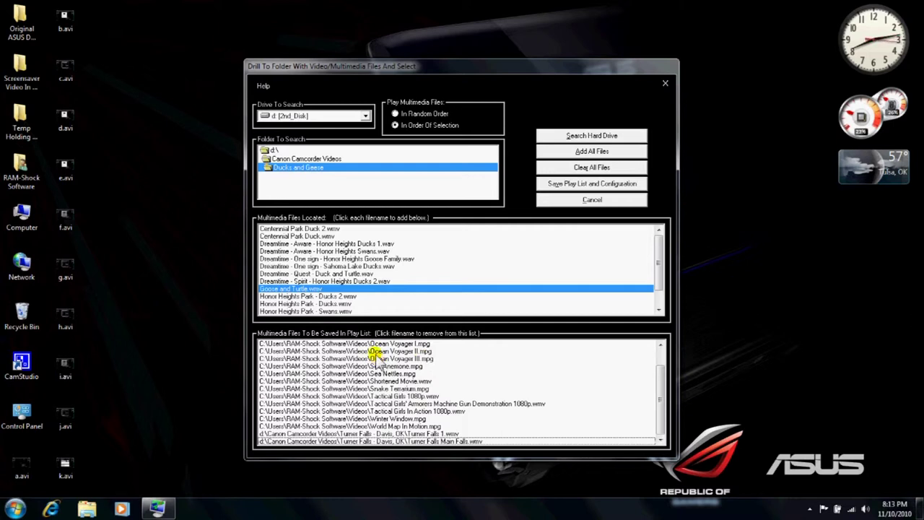
{"action": "left_click", "coordinate": [323, 237]}
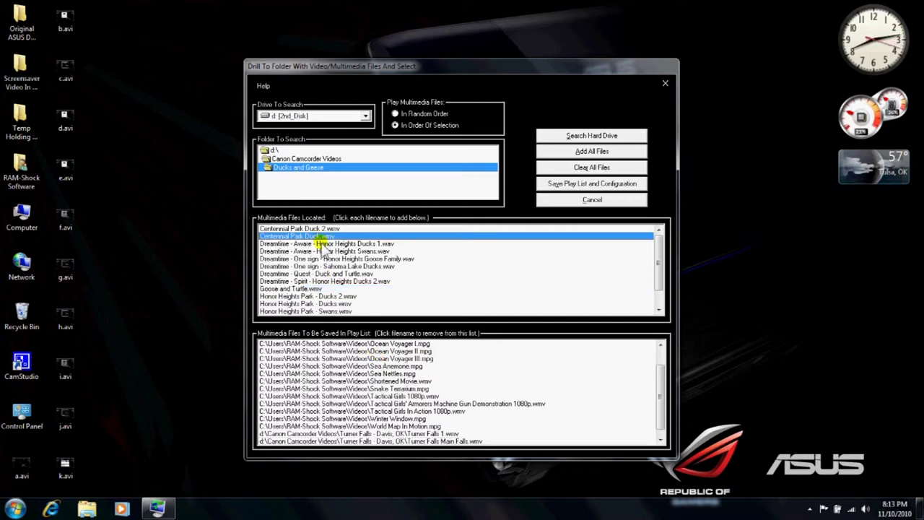
{"action": "left_click", "coordinate": [322, 229]}
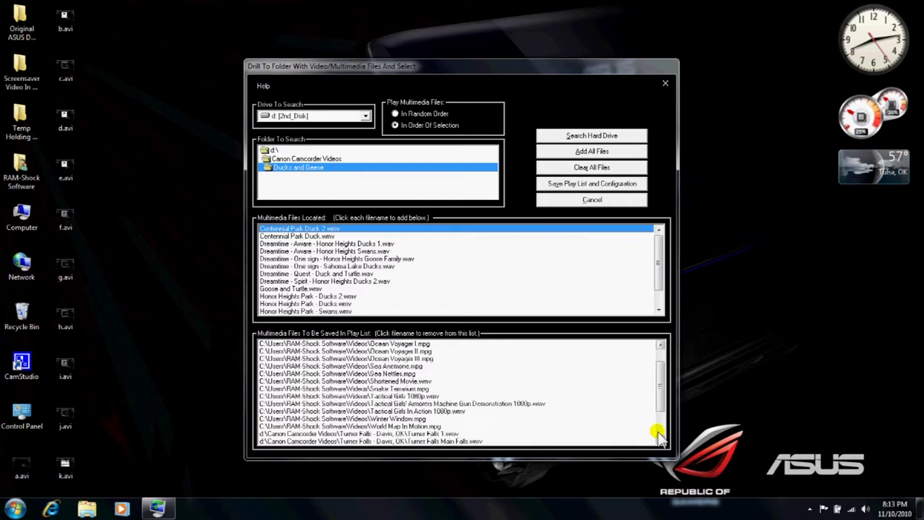
{"action": "scroll", "coordinate": [657, 433], "scroll_direction": "down", "scroll_amount": 2}
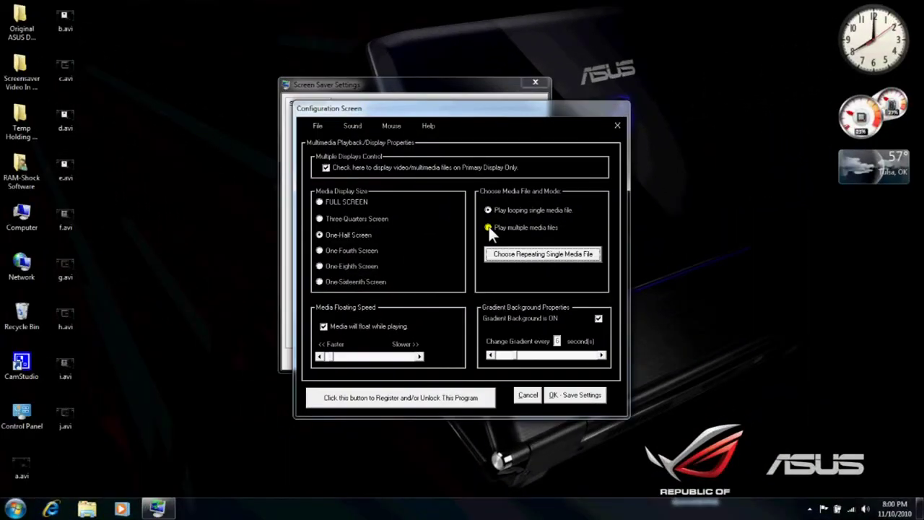
Switch to multiple media files and save the play list set to In Random Order
{"action": "left_click", "coordinate": [488, 227]}
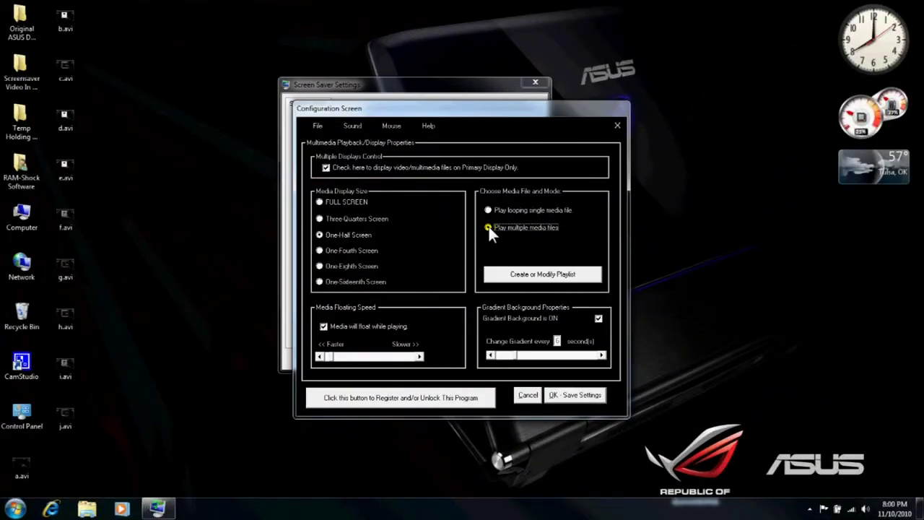
{"action": "left_click", "coordinate": [502, 276]}
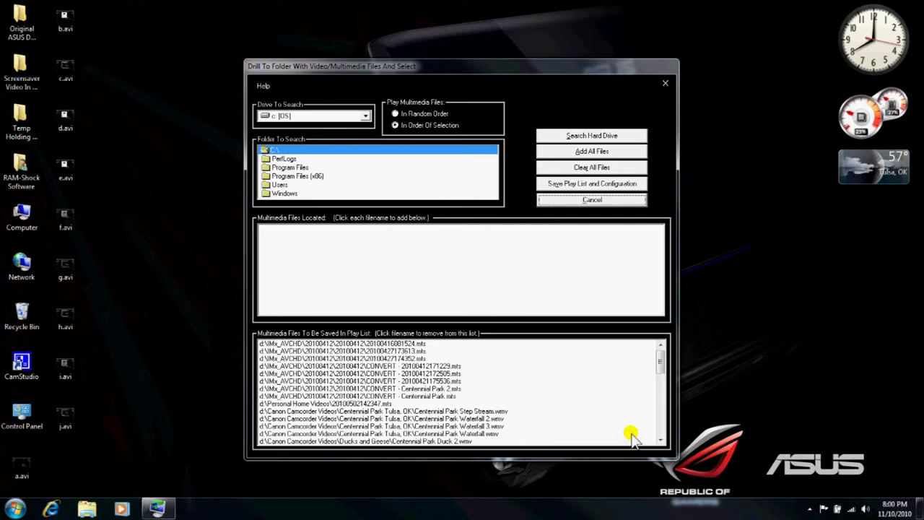
{"action": "left_click", "coordinate": [660, 437]}
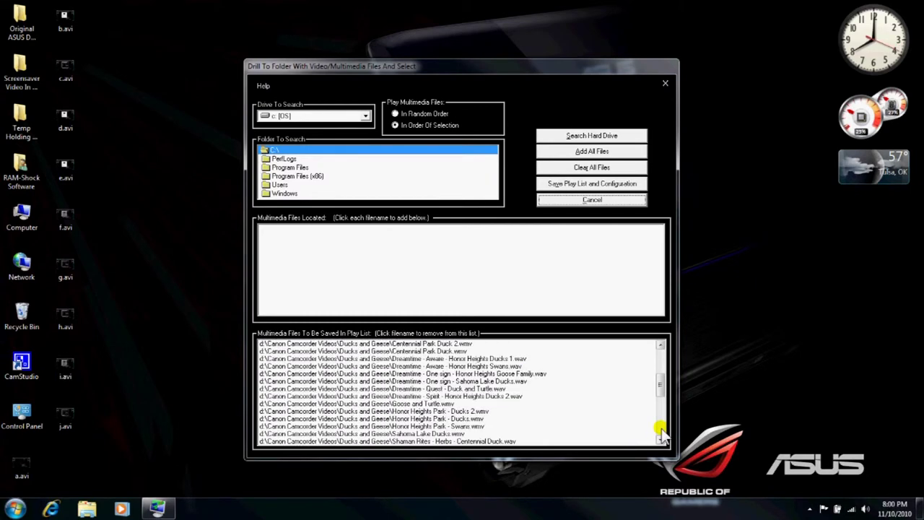
{"action": "left_click", "coordinate": [661, 433]}
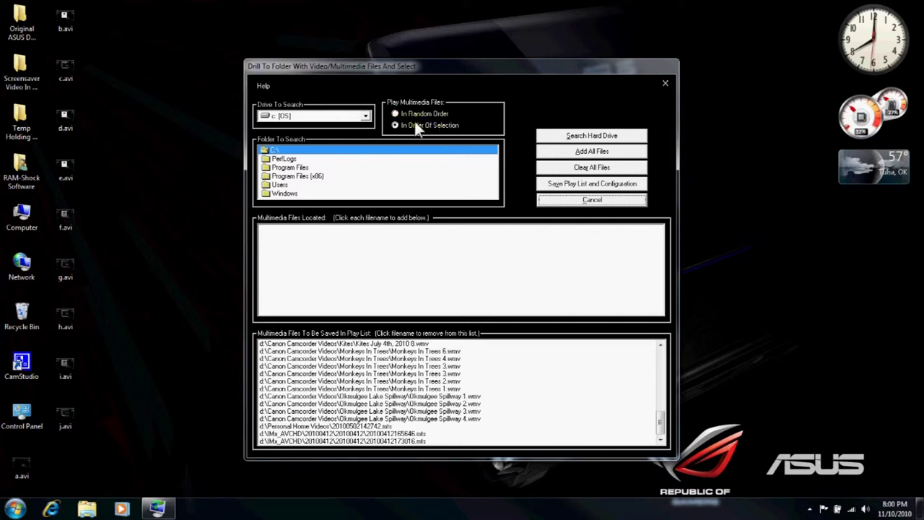
{"action": "left_click", "coordinate": [395, 114]}
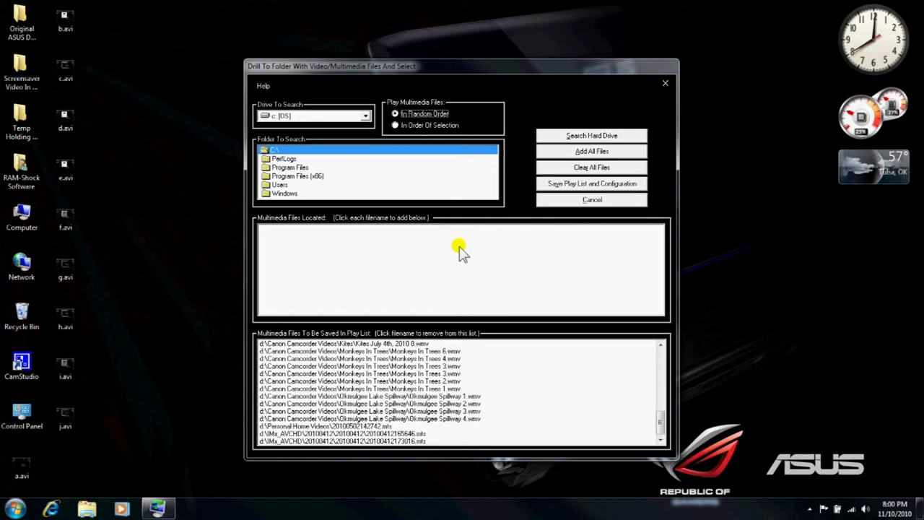
{"action": "left_click", "coordinate": [549, 181]}
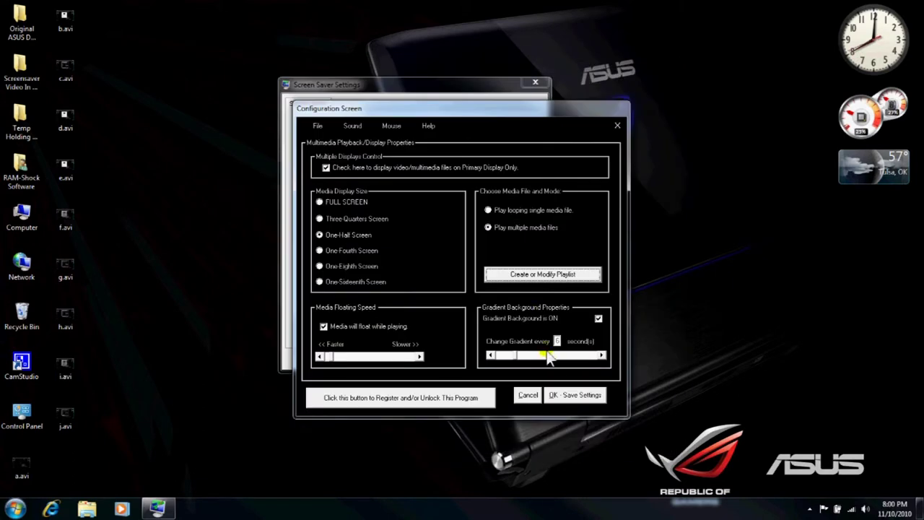
Save the RAM-Shock settings with OK - Save Settings and preview the screensaver twice
{"action": "left_click", "coordinate": [552, 393]}
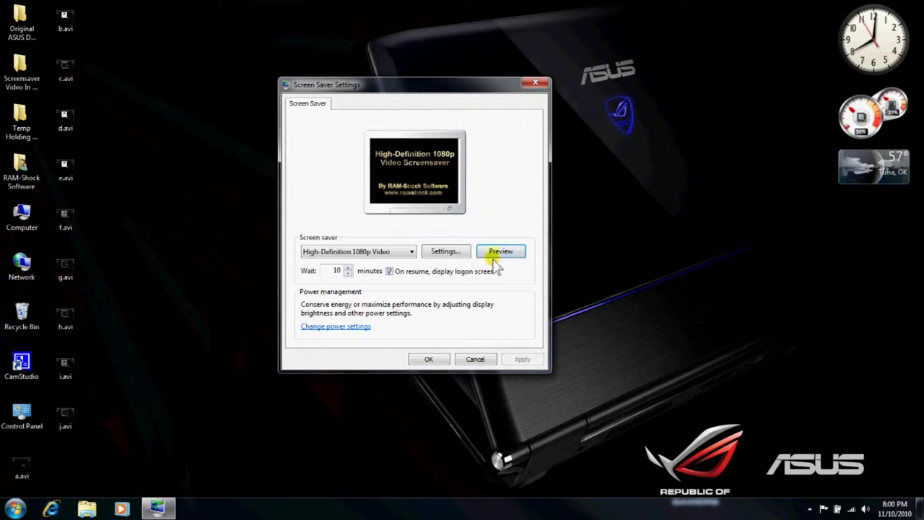
{"action": "left_click", "coordinate": [498, 252]}
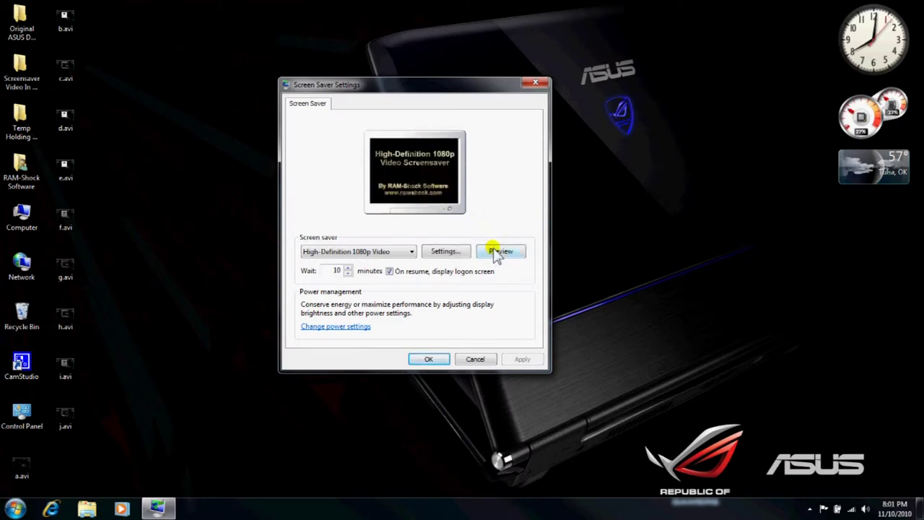
{"action": "left_click", "coordinate": [497, 254]}
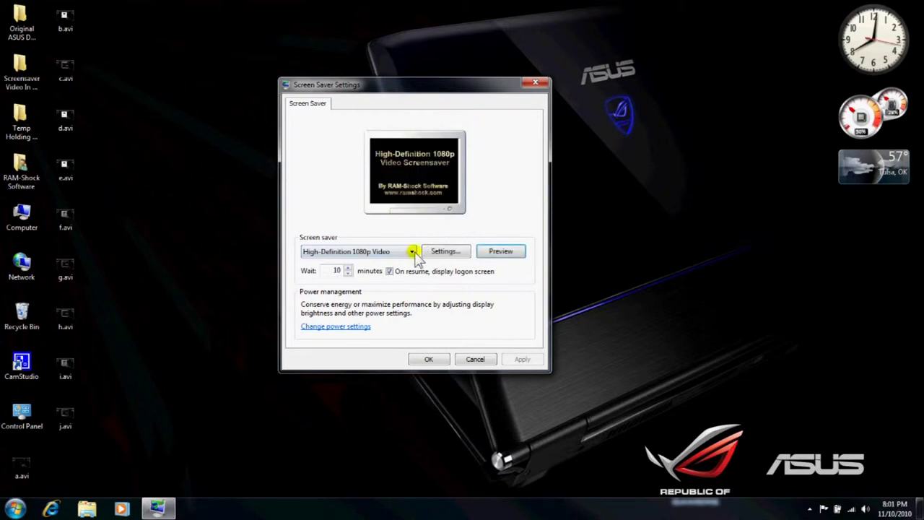
Set the video to FULL SCREEN and re-save the play list with In Random Order playback
{"action": "left_click", "coordinate": [443, 252]}
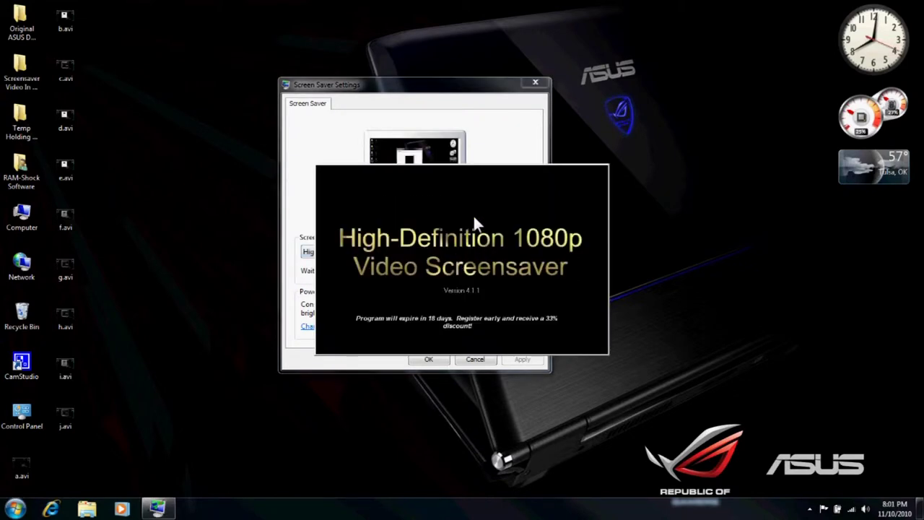
{"action": "left_click", "coordinate": [320, 203]}
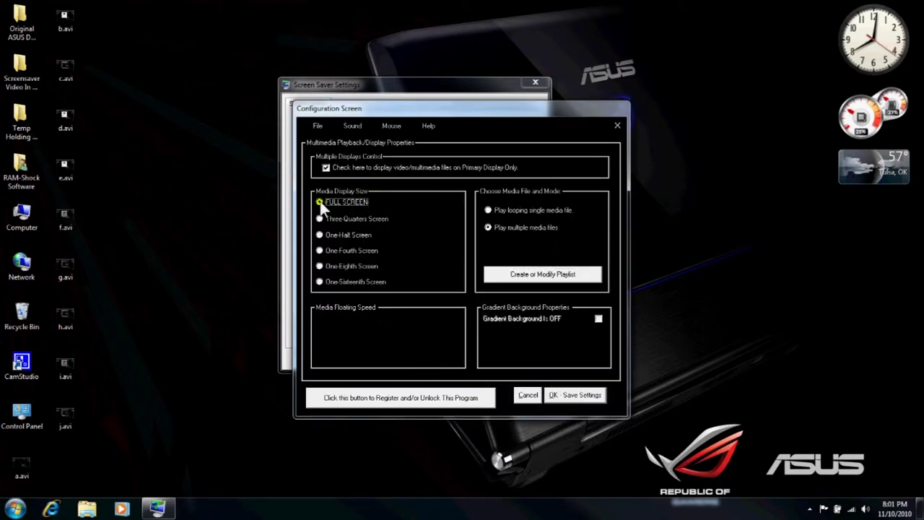
{"action": "left_click", "coordinate": [515, 280]}
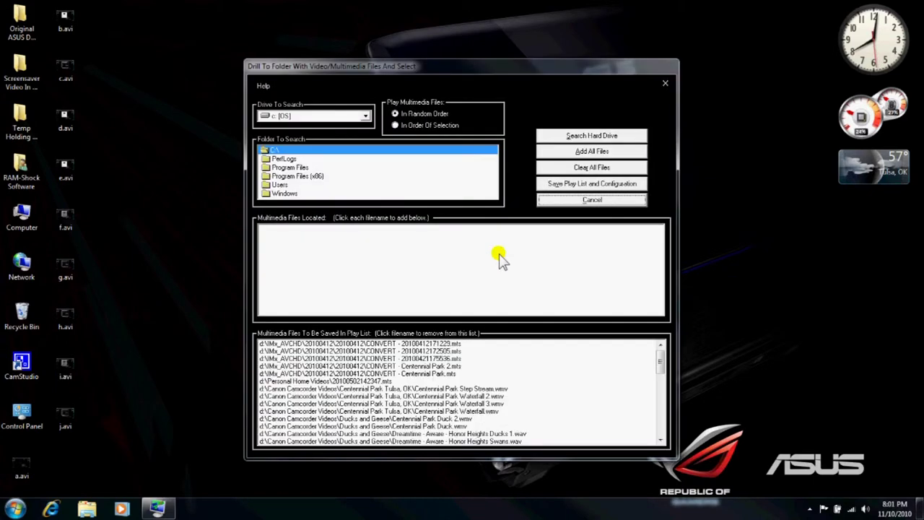
{"action": "left_click", "coordinate": [395, 127]}
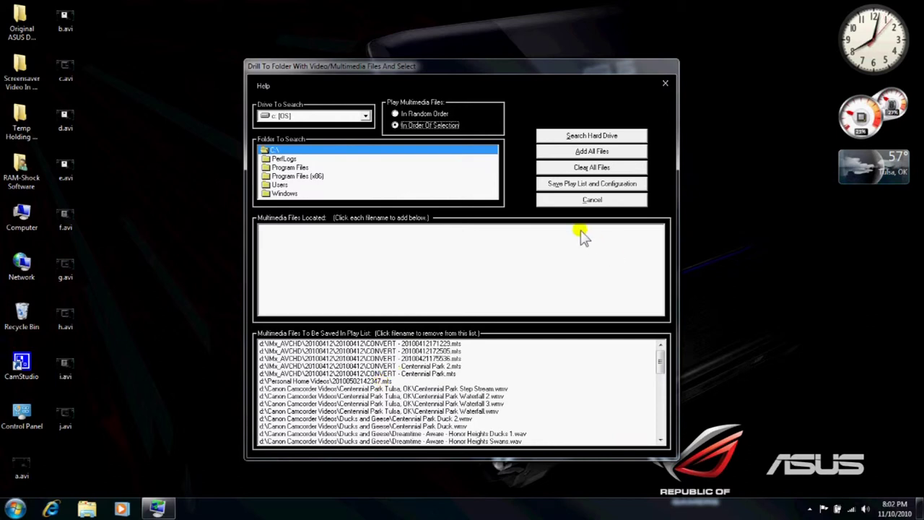
{"action": "left_click", "coordinate": [395, 114]}
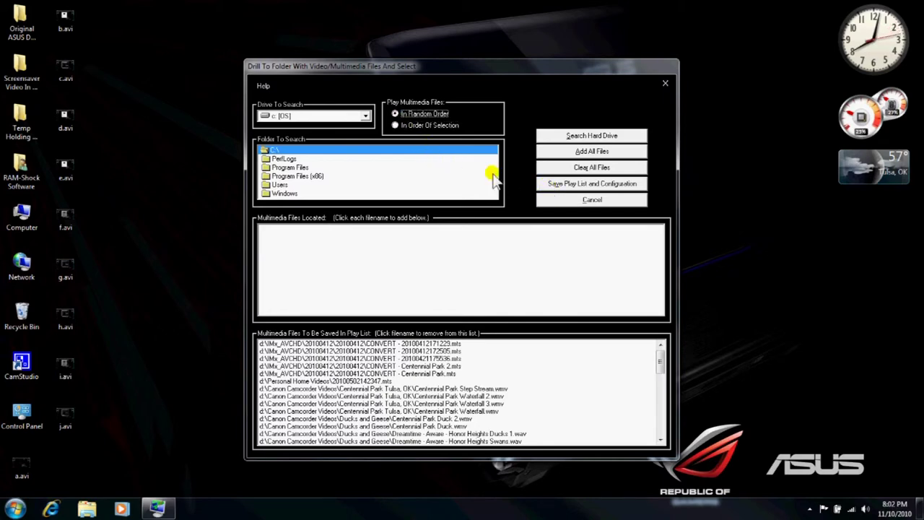
{"action": "left_click", "coordinate": [545, 189]}
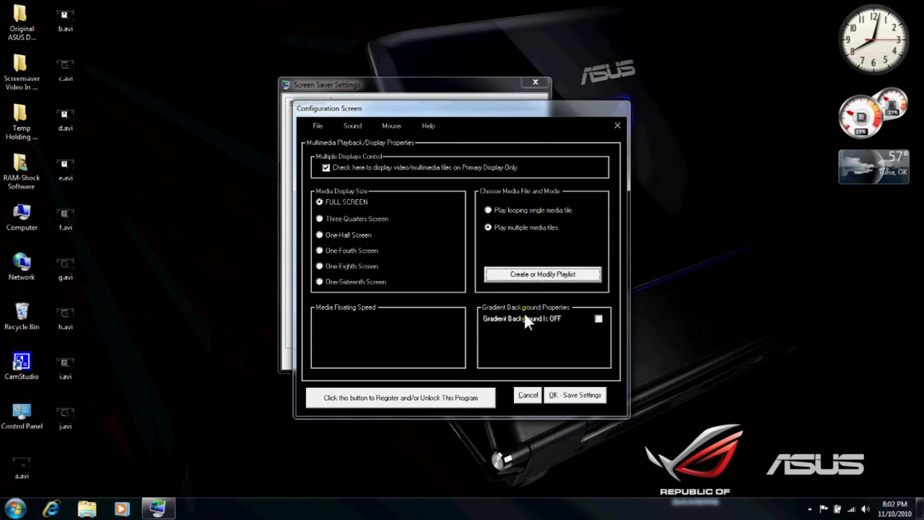
Save the full-screen settings, preview the screensaver, and reopen its configuration
{"action": "left_click", "coordinate": [562, 394]}
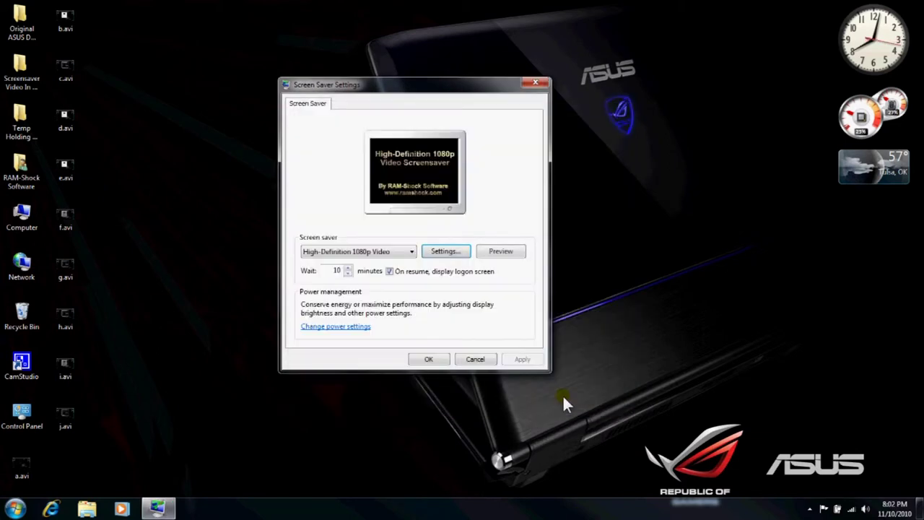
{"action": "left_click", "coordinate": [496, 257]}
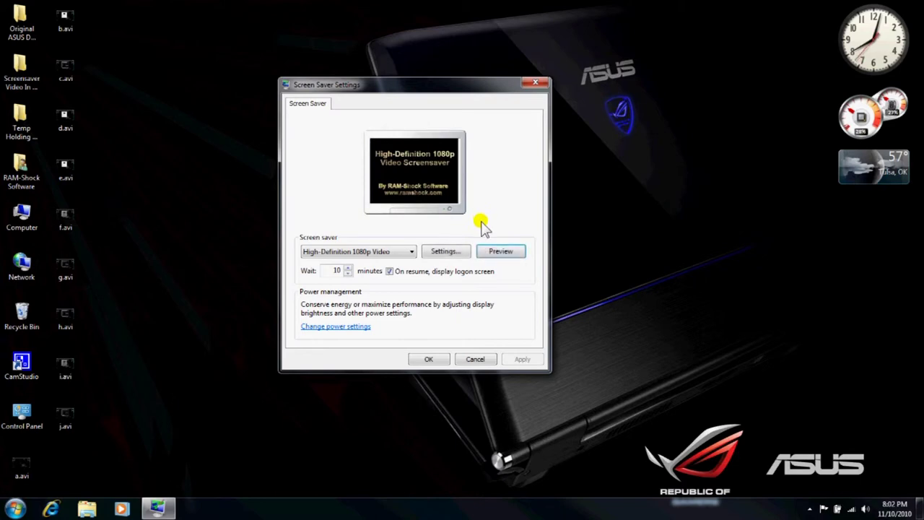
{"action": "left_click", "coordinate": [454, 252]}
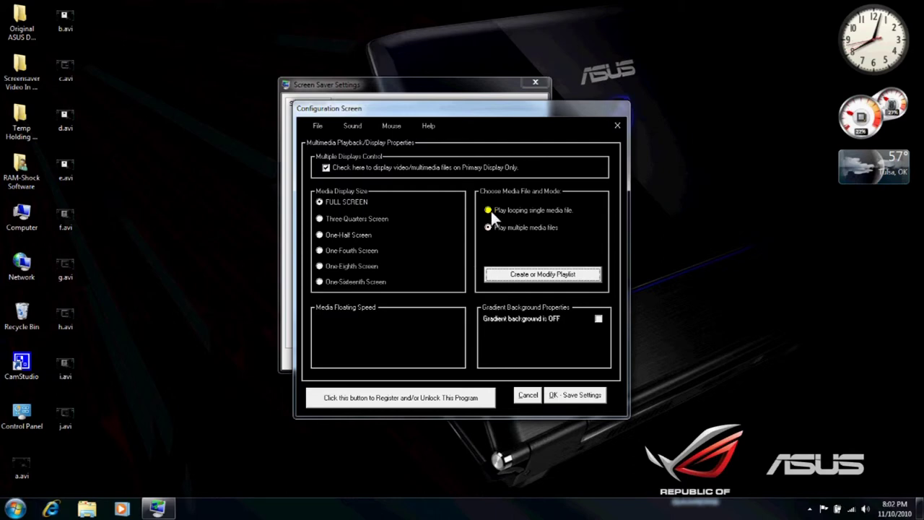
Set Play looping single media file to Twilight Paradise.wmv from the D-drive VIDEOS folder
{"action": "left_click", "coordinate": [490, 211]}
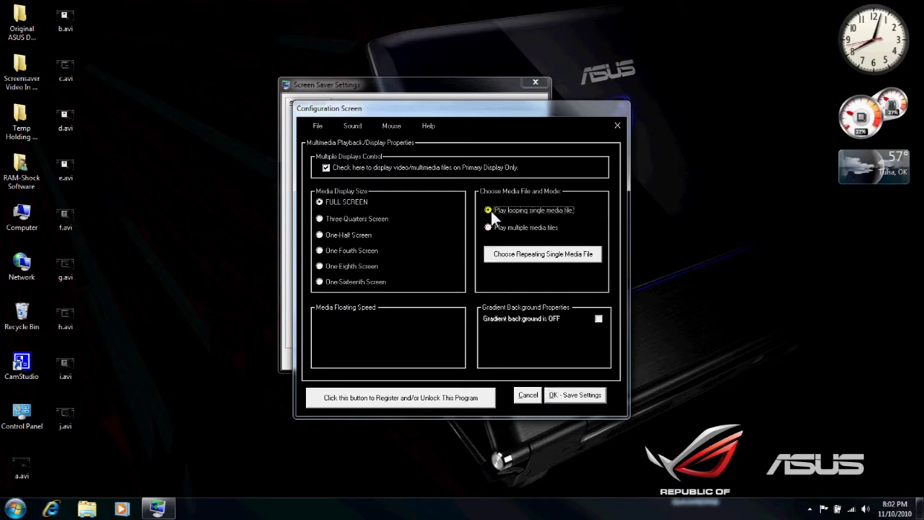
{"action": "left_click", "coordinate": [496, 256]}
{"action": "left_click", "coordinate": [478, 274]}
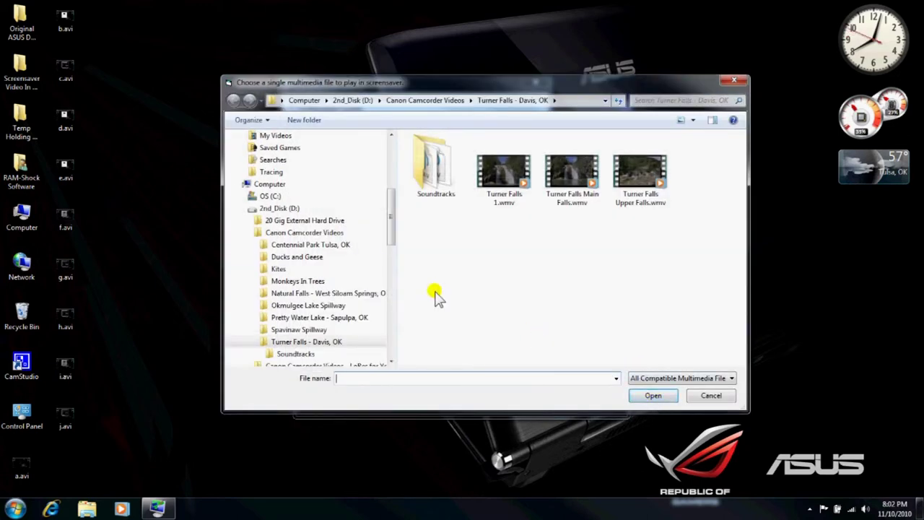
{"action": "left_click", "coordinate": [250, 233]}
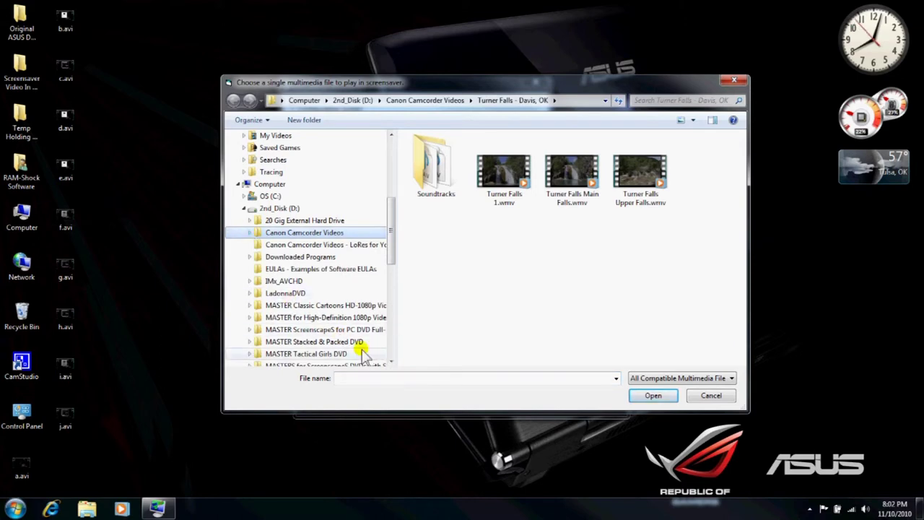
{"action": "left_click", "coordinate": [311, 331]}
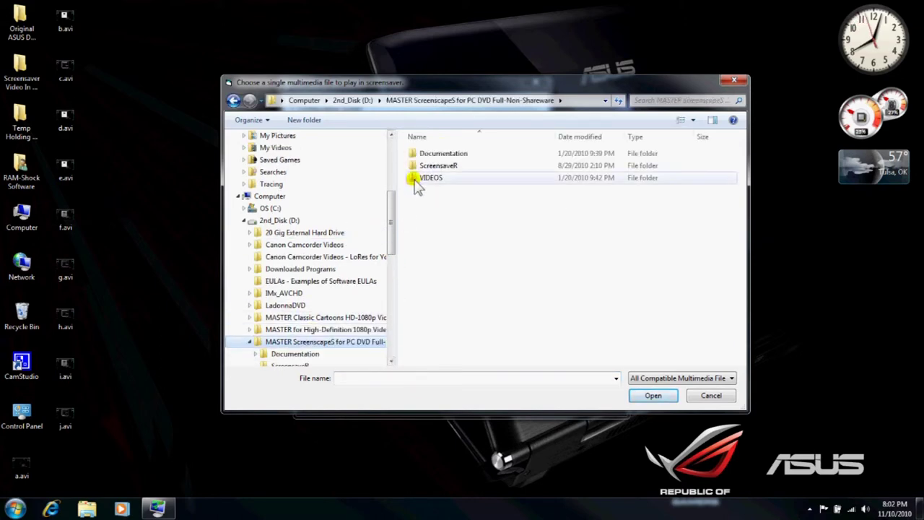
{"action": "double_click", "coordinate": [417, 182]}
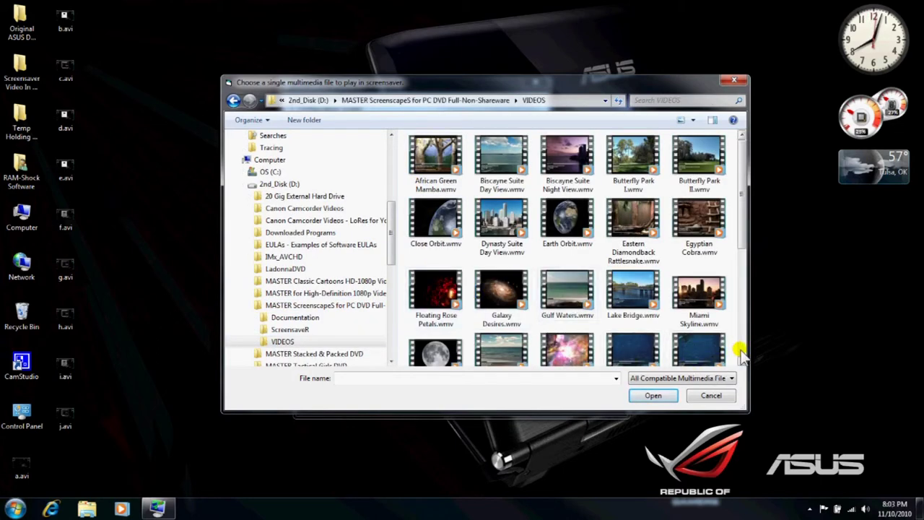
{"action": "scroll", "coordinate": [740, 352], "scroll_direction": "down", "scroll_amount": 3}
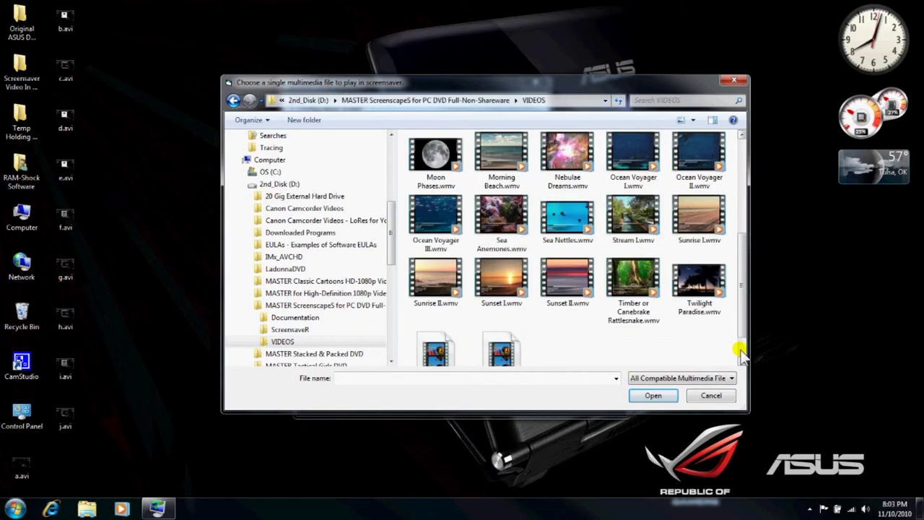
{"action": "left_click", "coordinate": [702, 287]}
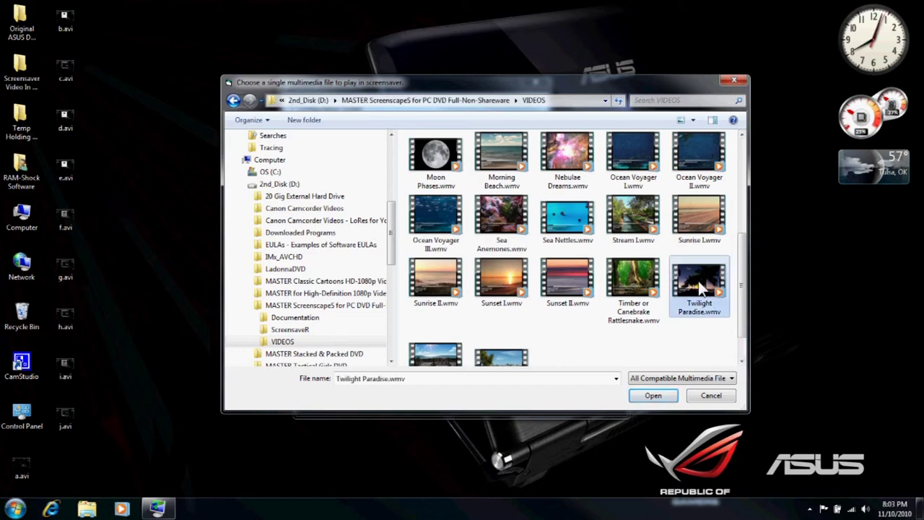
{"action": "left_click", "coordinate": [663, 399]}
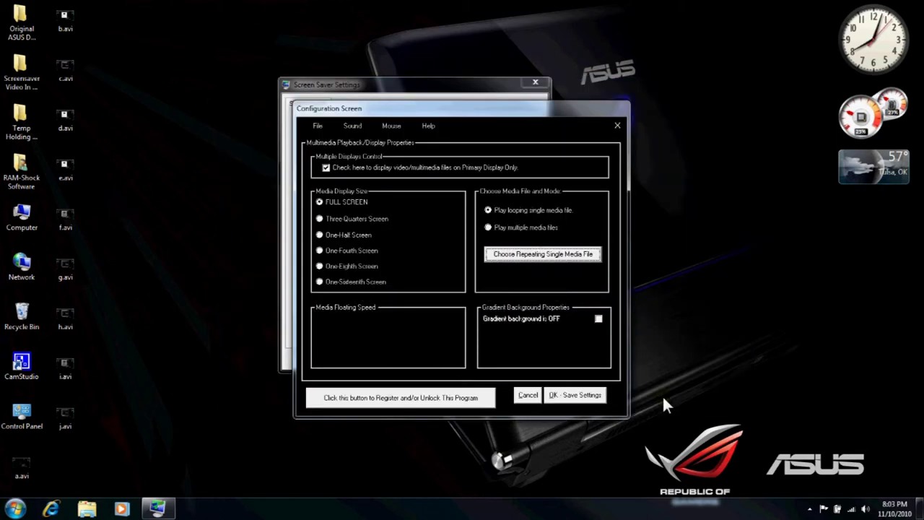
Save the Twilight Paradise single-file settings and preview the screensaver full screen
{"action": "left_click", "coordinate": [558, 394]}
{"action": "left_click", "coordinate": [493, 257]}
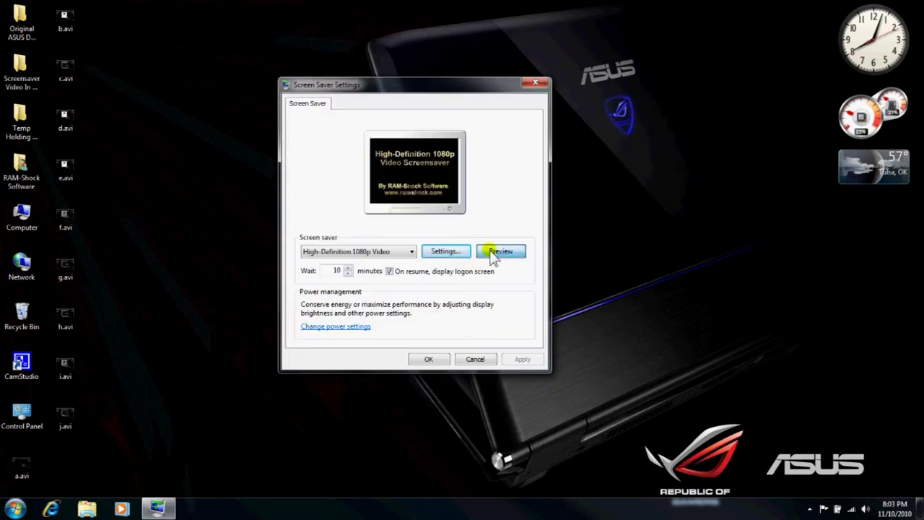